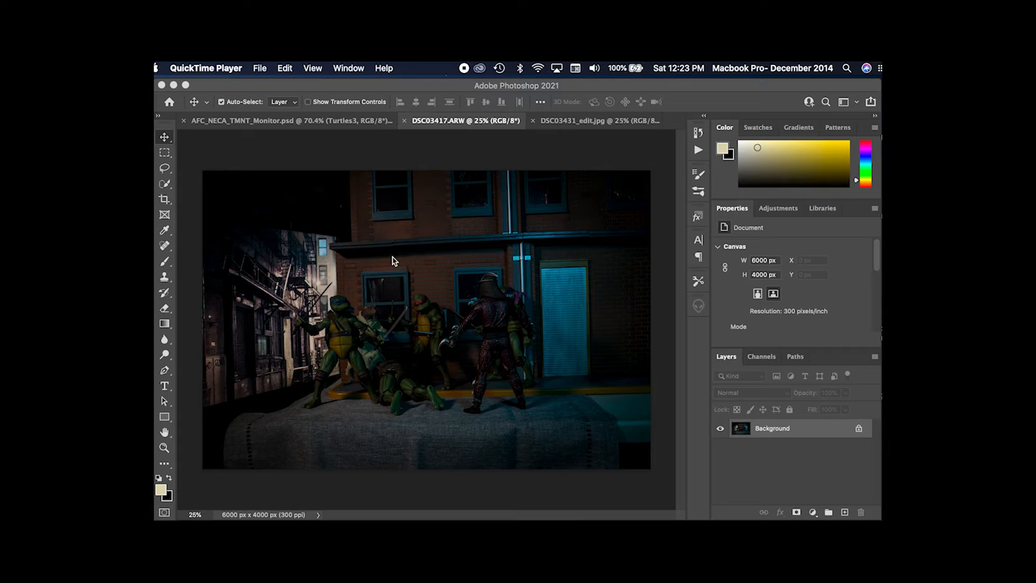
Step: Switch to Safari to view the IES Spot Light Brushes page on Brusheezy, and minimize the browser window
mouse_move(155, 391)
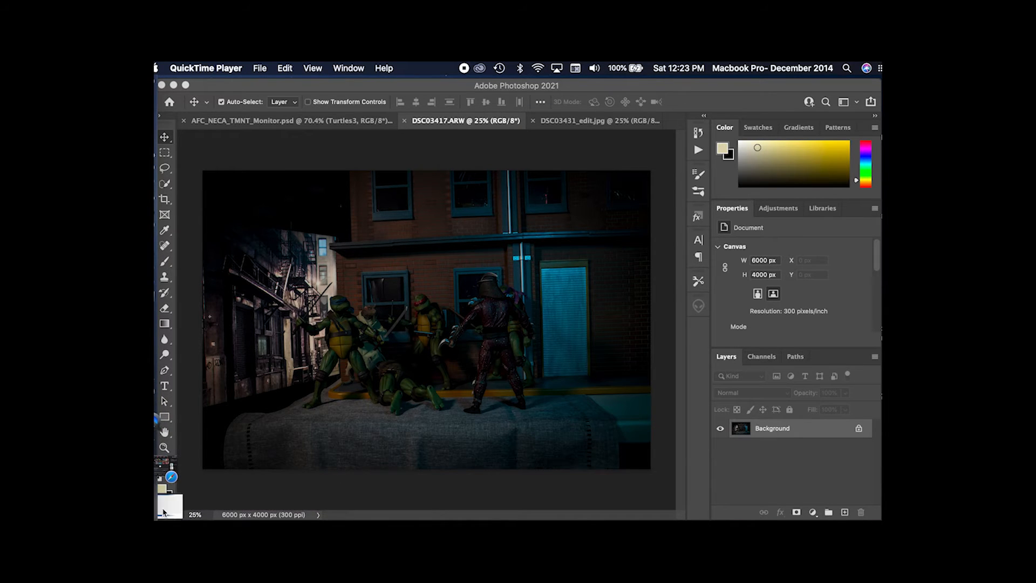
click(163, 507)
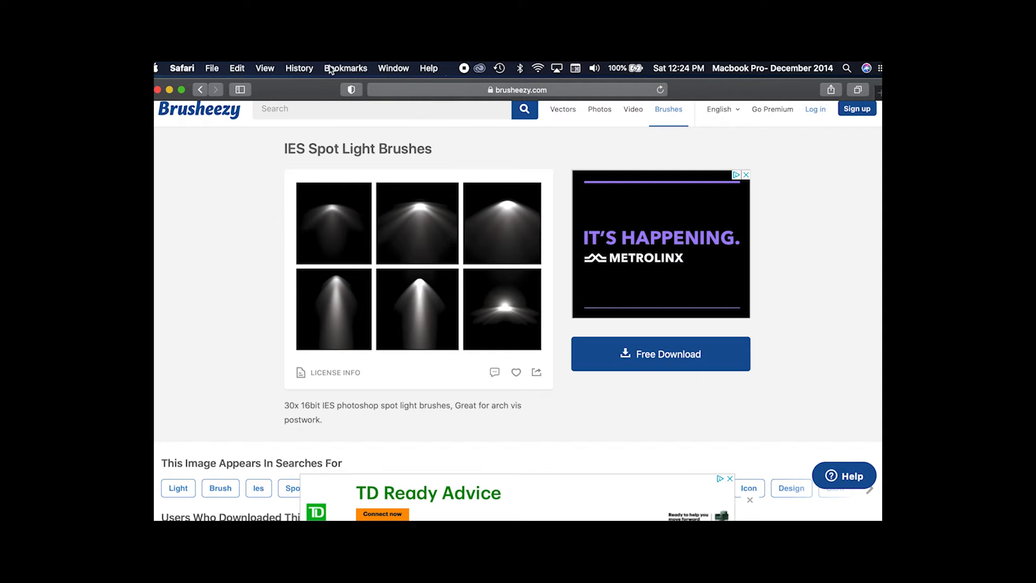
click(169, 89)
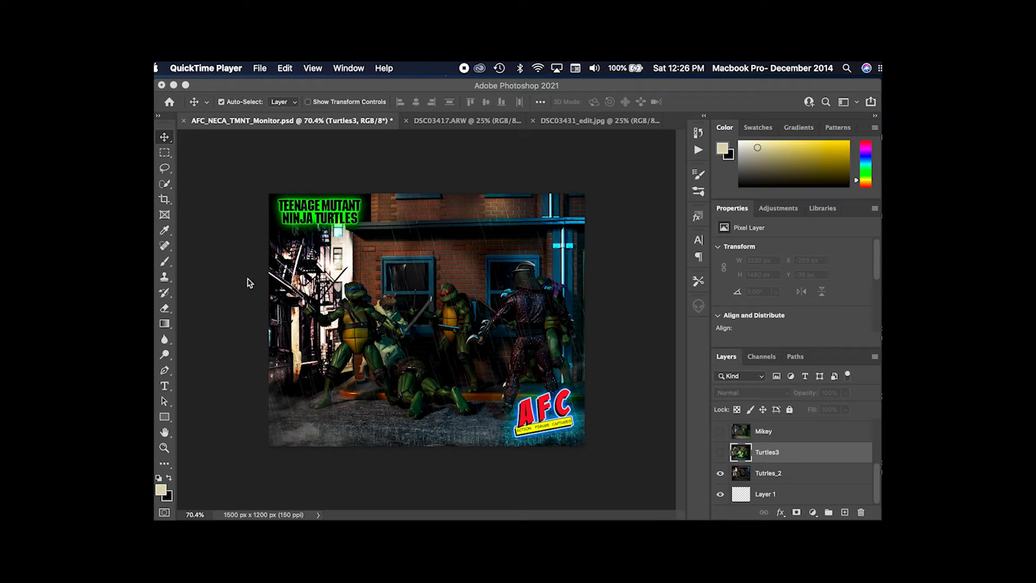
Step: Return to Photoshop and examine the figures in the AFC_NECA_TMNT_Monitor.psd composite up close
click(249, 281)
scroll(346, 290, up, 5)
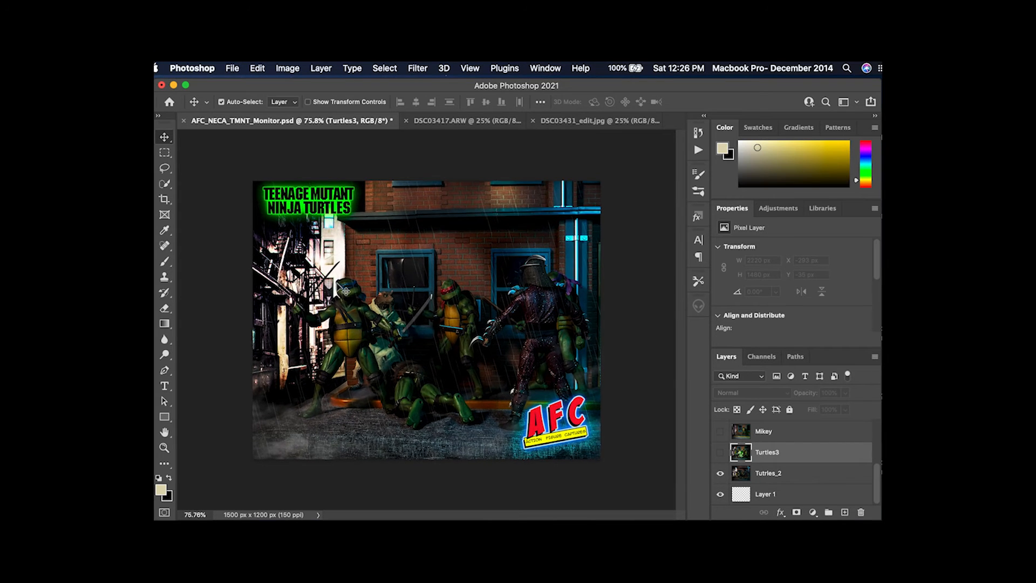
scroll(340, 289, up, 5)
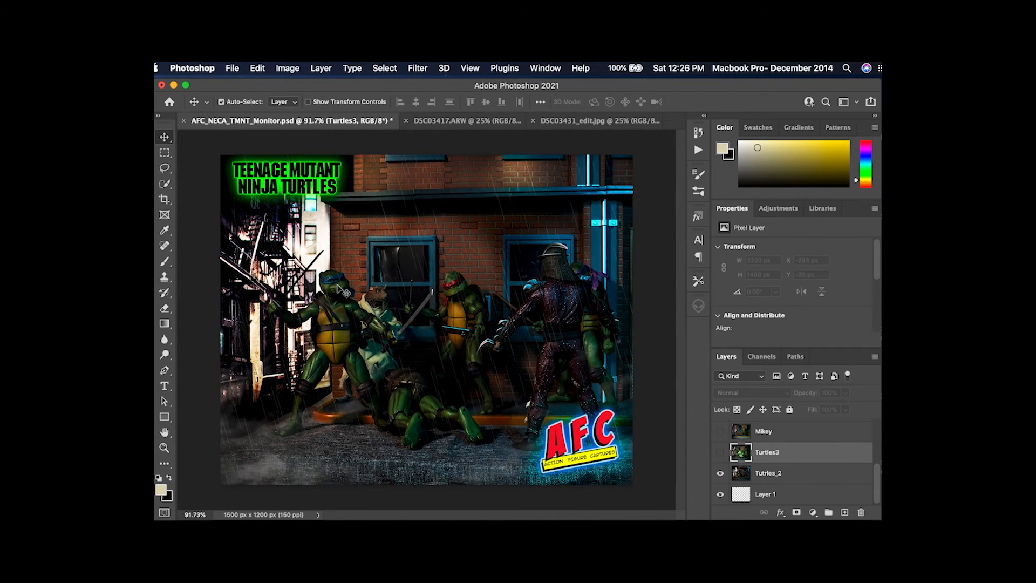
scroll(384, 298, up, 4)
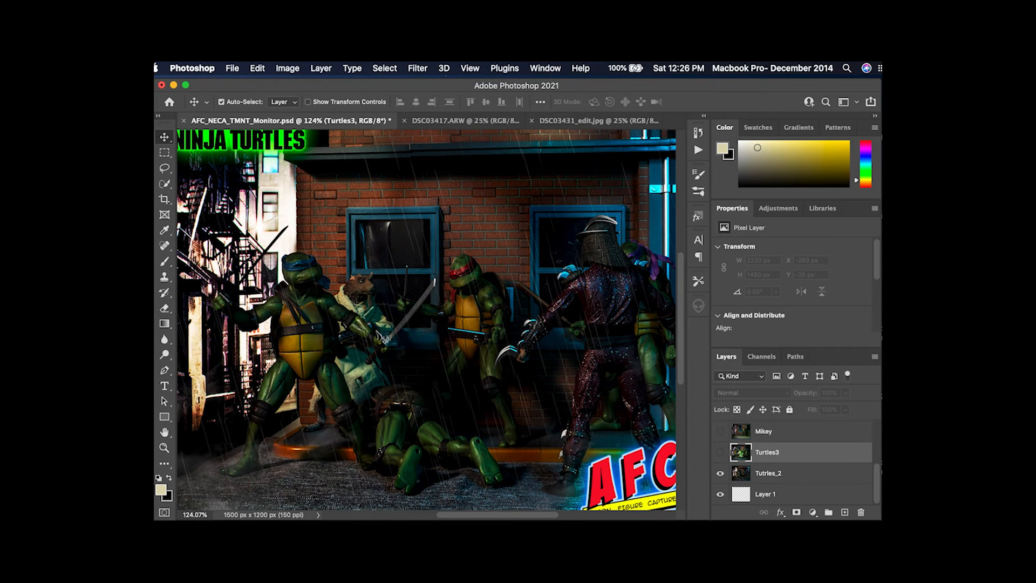
scroll(386, 329, down, 5)
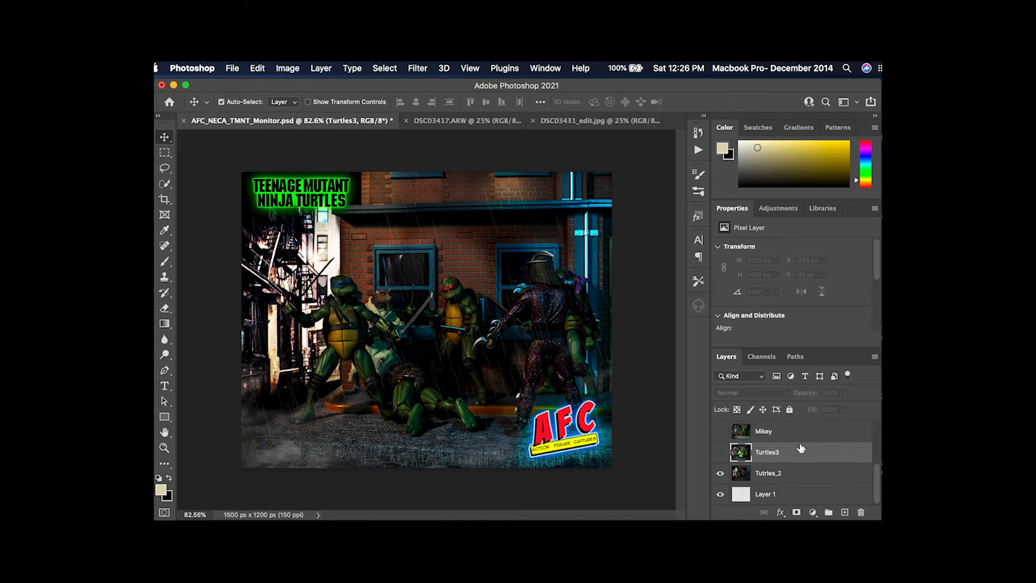
Step: Expand the Logos group and toggle the TMNT_logo and TMNT_logo_glow layers off and on to compare them
scroll(800, 449, up, 3)
scroll(800, 448, up, 2)
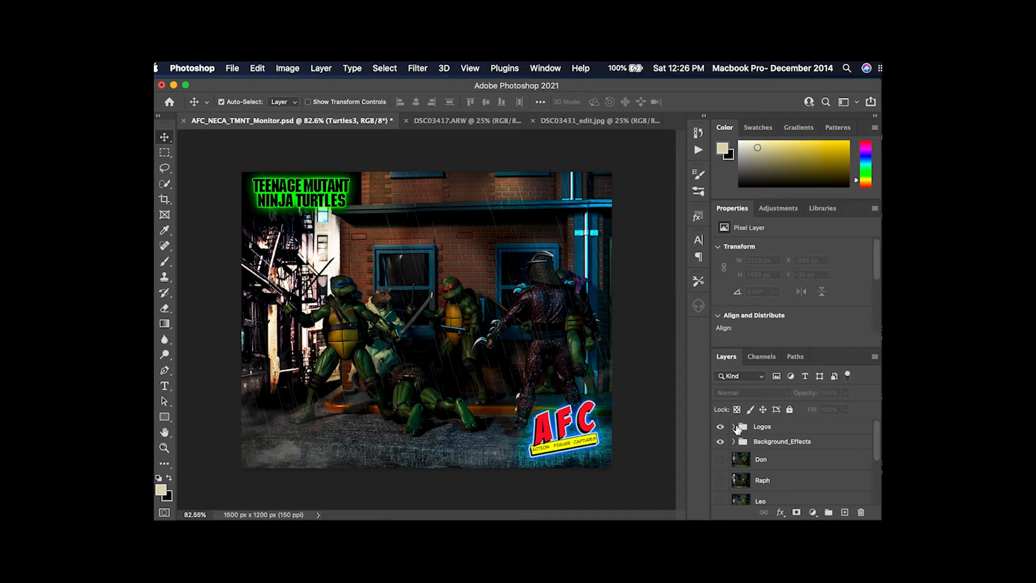
click(734, 426)
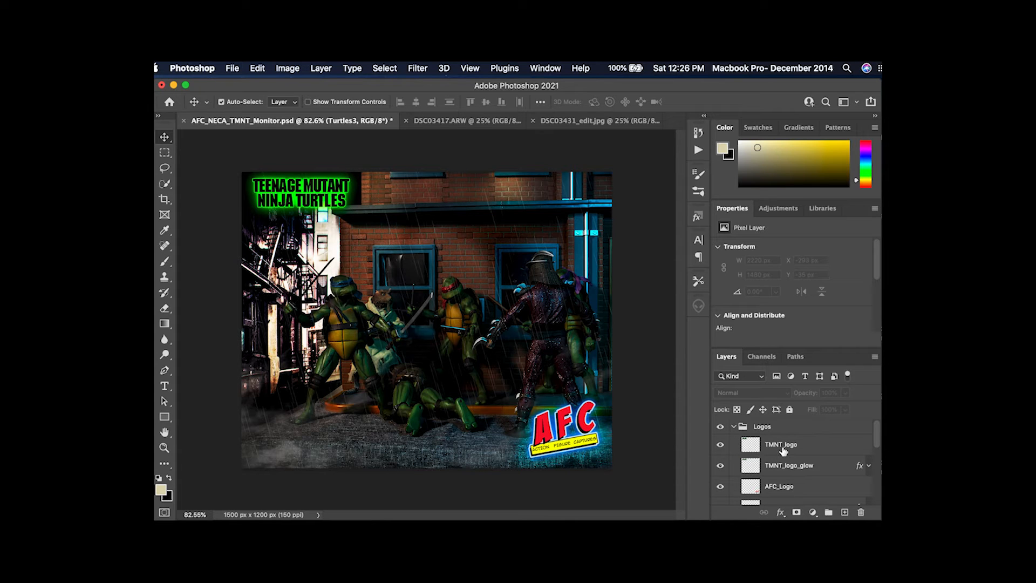
click(783, 447)
click(719, 444)
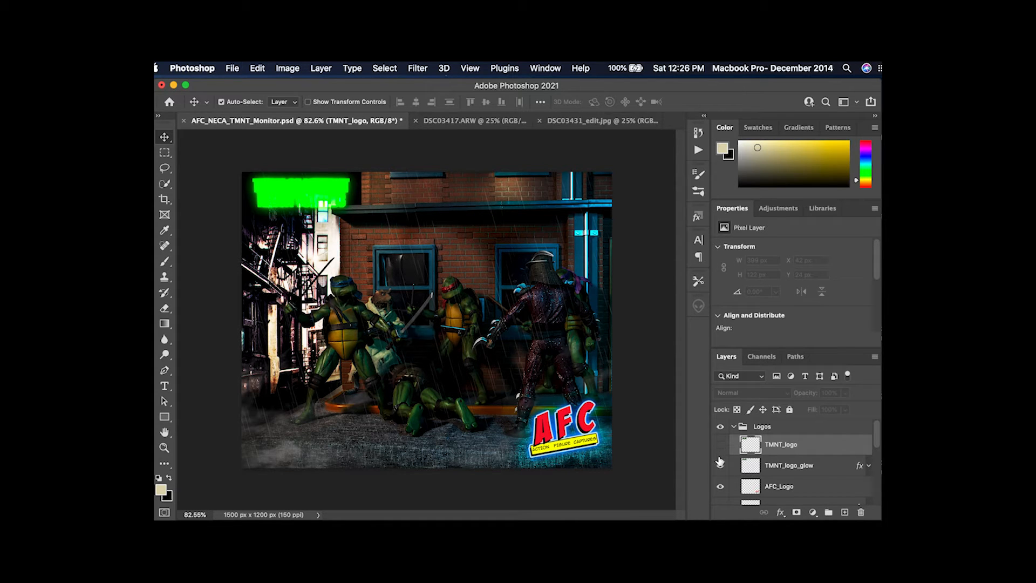
click(719, 444)
click(720, 466)
click(721, 466)
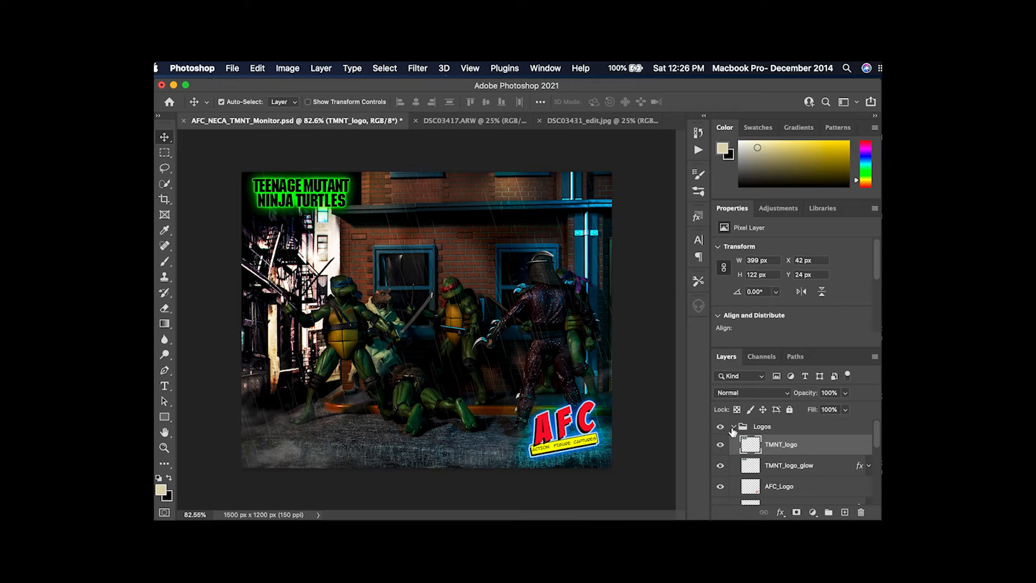
Step: Hide TMNT_logo to inspect the TMNT_logo_glow layer and the style presets, and make TMNT_logo visible again
click(719, 447)
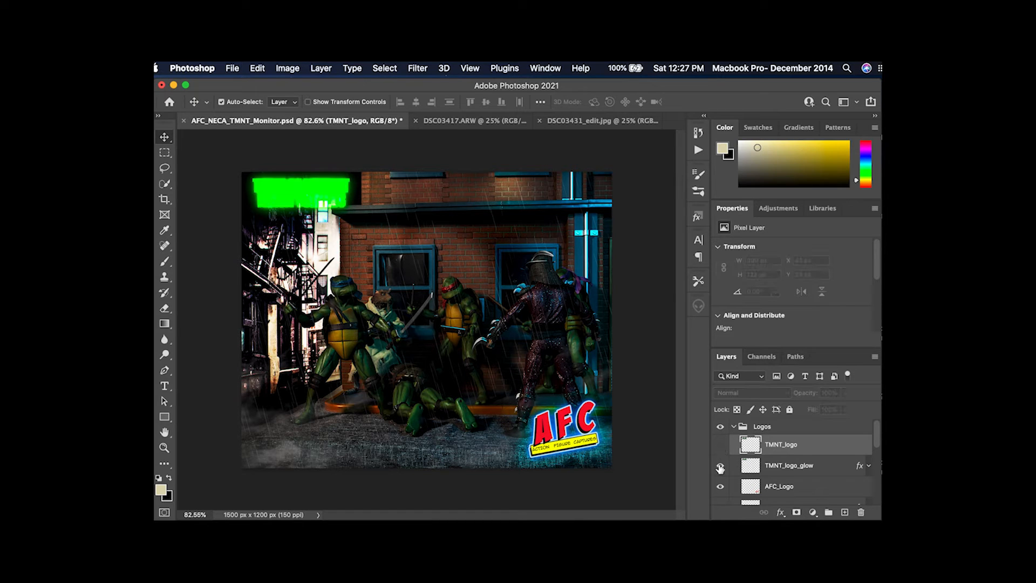
click(785, 467)
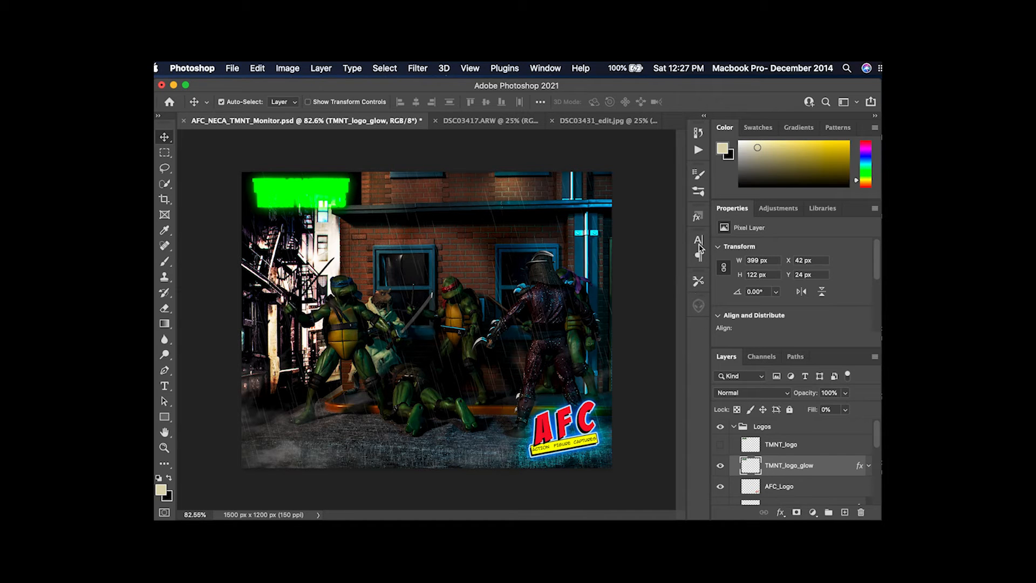
click(697, 217)
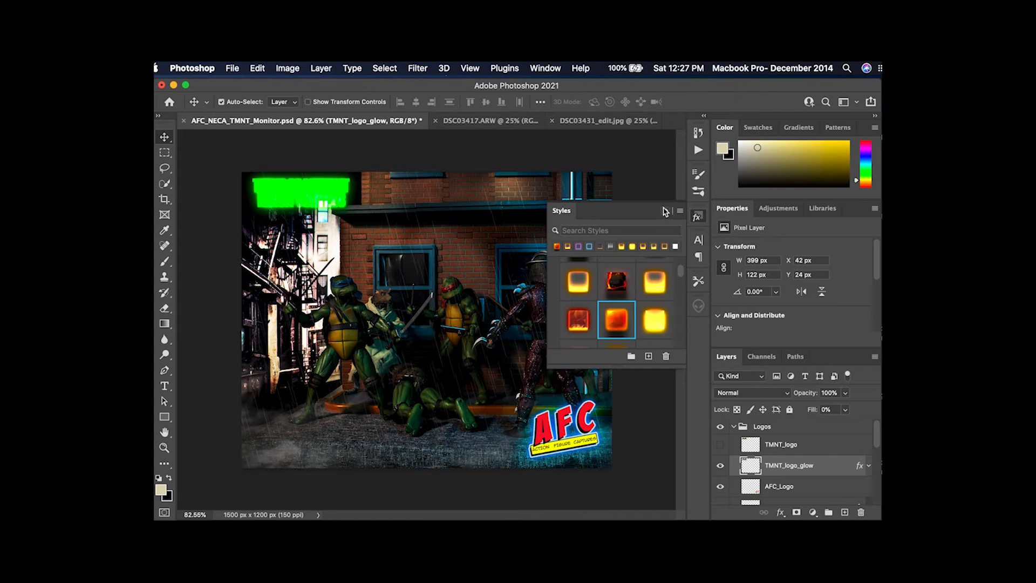
click(665, 210)
click(720, 444)
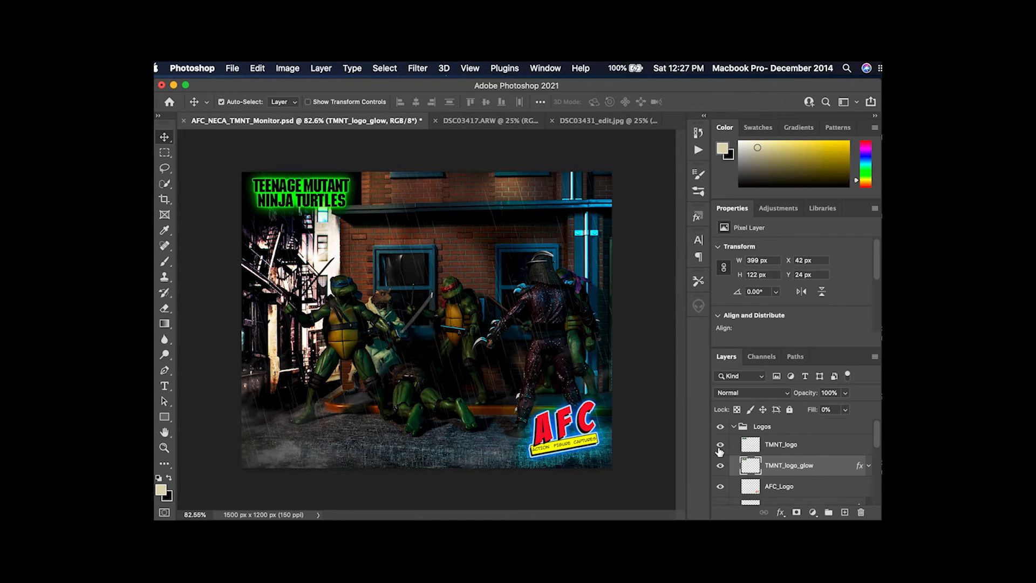
Step: Hide the AFC_Logo layer and open the style presets with the AFC_Logo_glow layer selected
scroll(722, 459, down, 2)
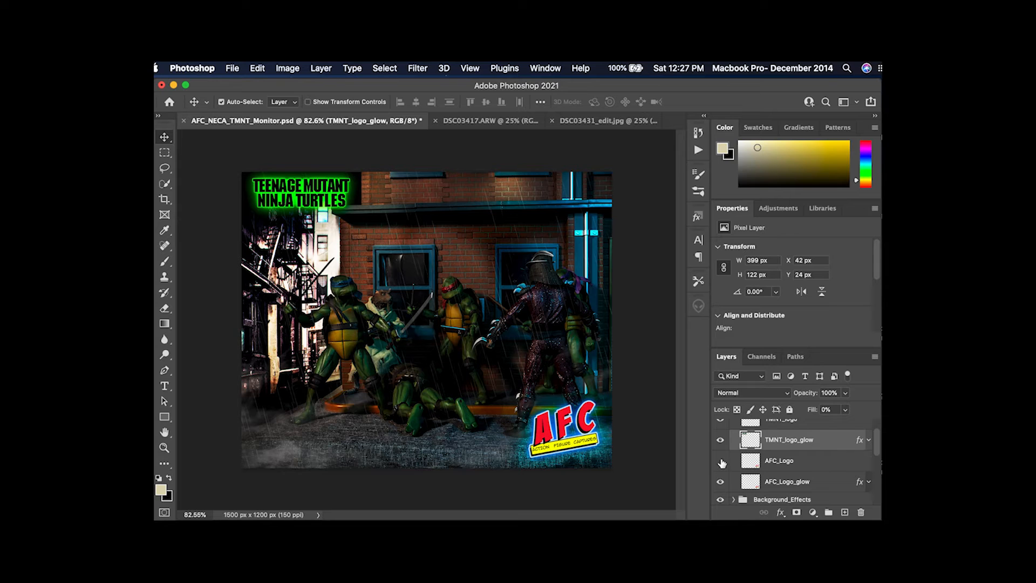
click(720, 462)
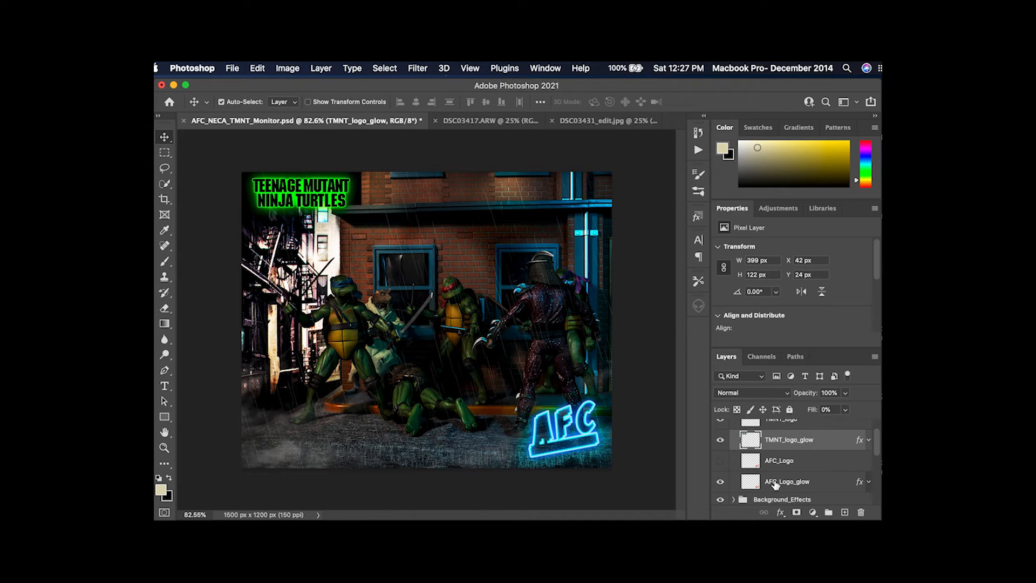
click(775, 483)
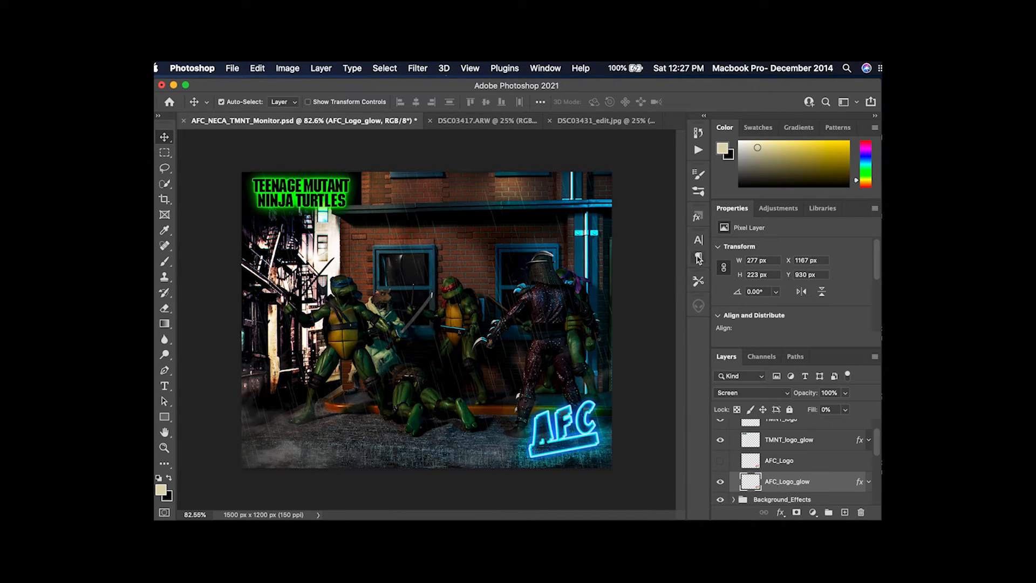
click(697, 217)
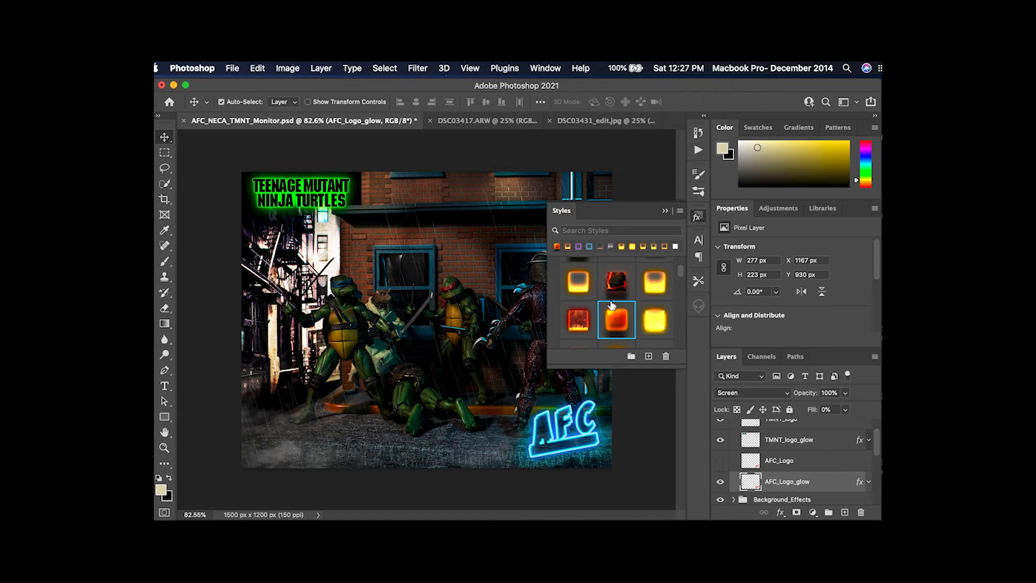
Step: Browse the style preset groups and examine the neon and metallic presets in GlamourStyles
scroll(609, 313, down, 4)
scroll(608, 323, up, 4)
scroll(608, 322, up, 5)
click(552, 337)
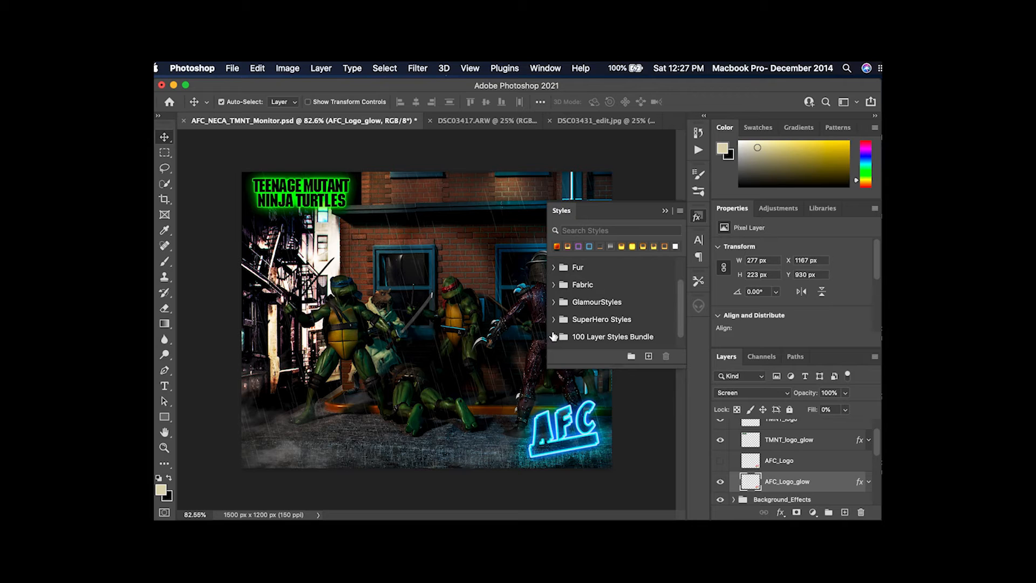
click(552, 300)
click(553, 302)
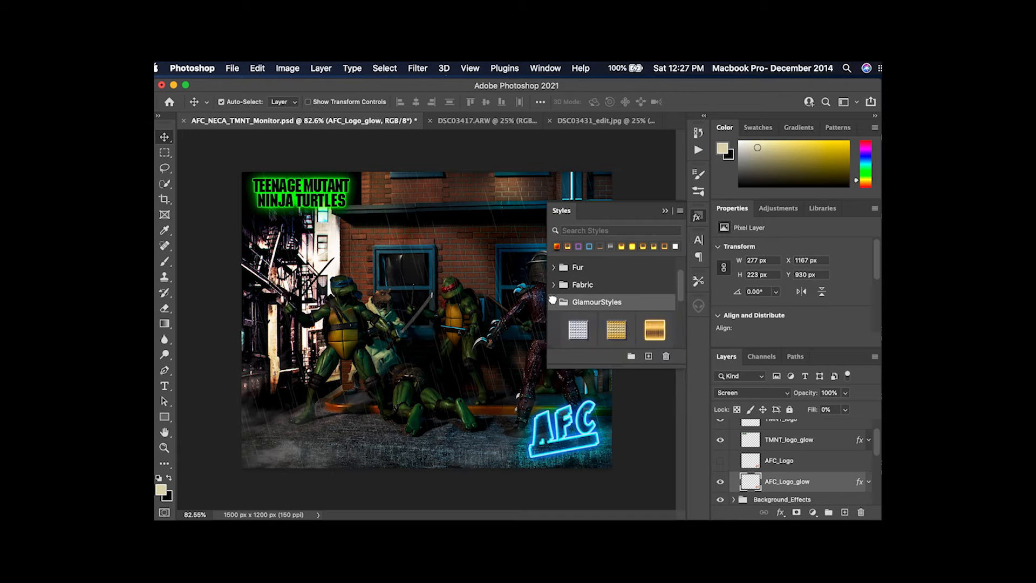
scroll(588, 327, down, 1)
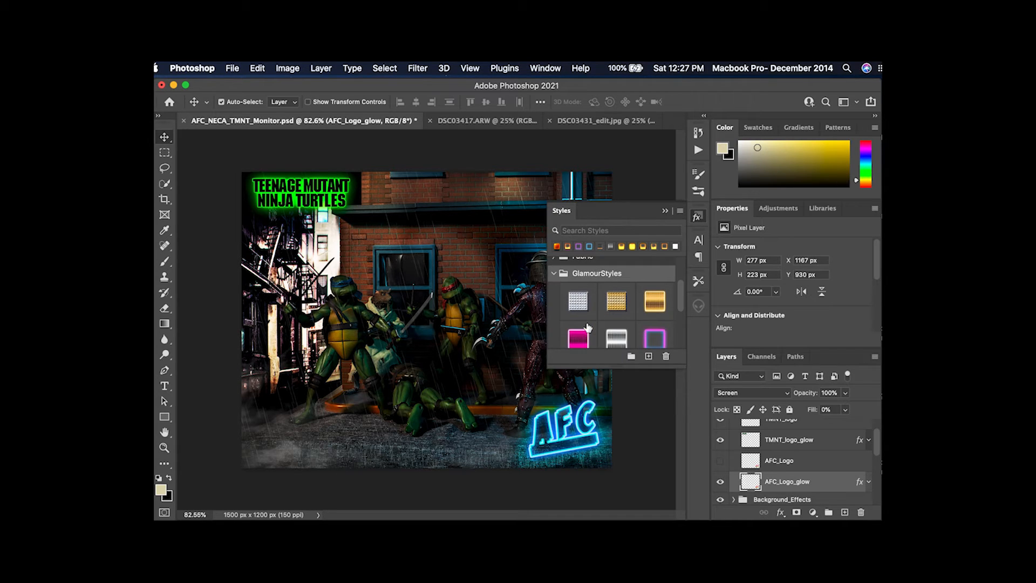
scroll(587, 327, down, 1)
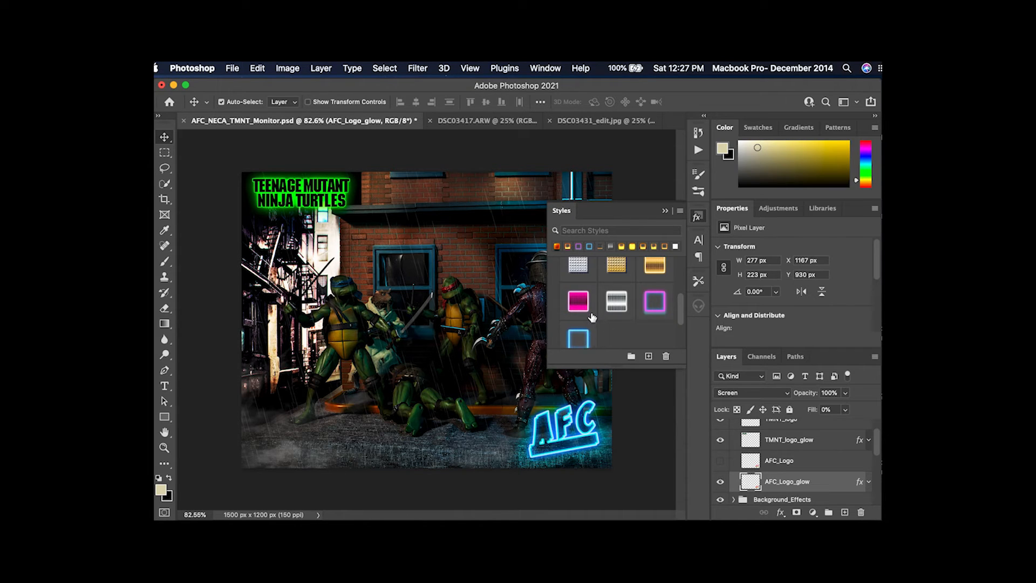
scroll(591, 317, up, 1)
scroll(592, 317, up, 1)
click(553, 297)
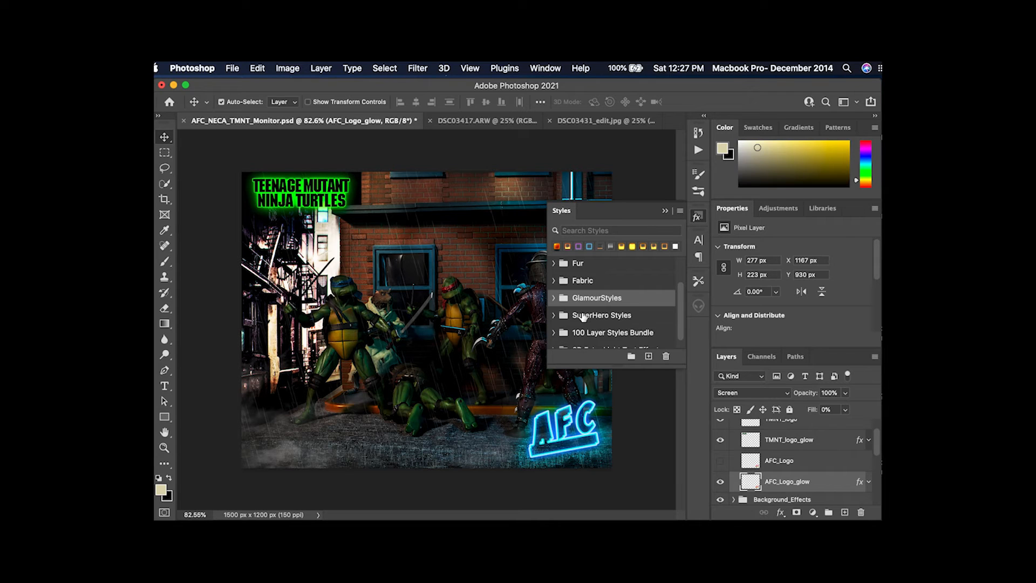
scroll(560, 302, up, 2)
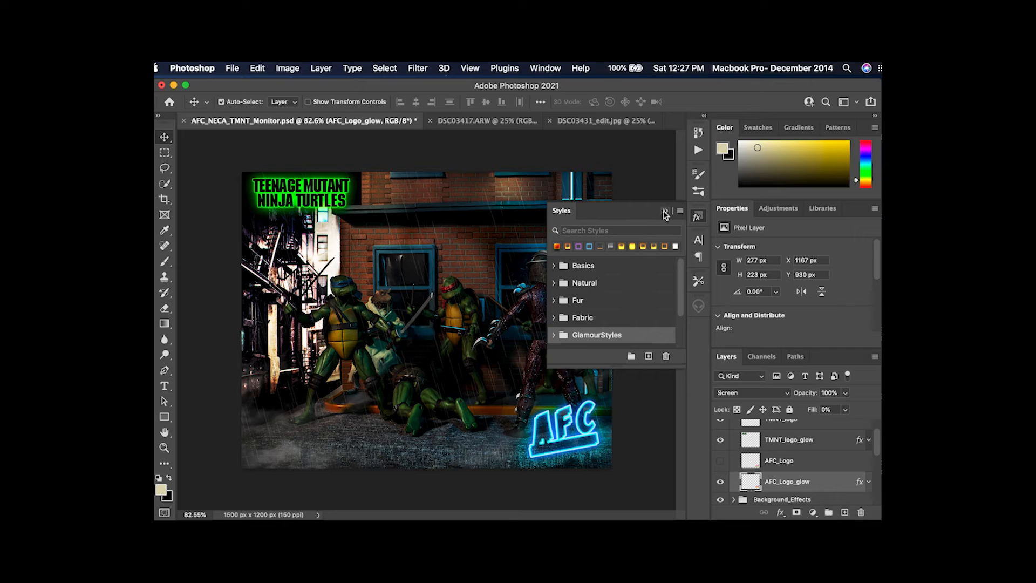
Step: Close the style presets, make the AFC_Logo layer visible again and collapse the Logos group
click(664, 214)
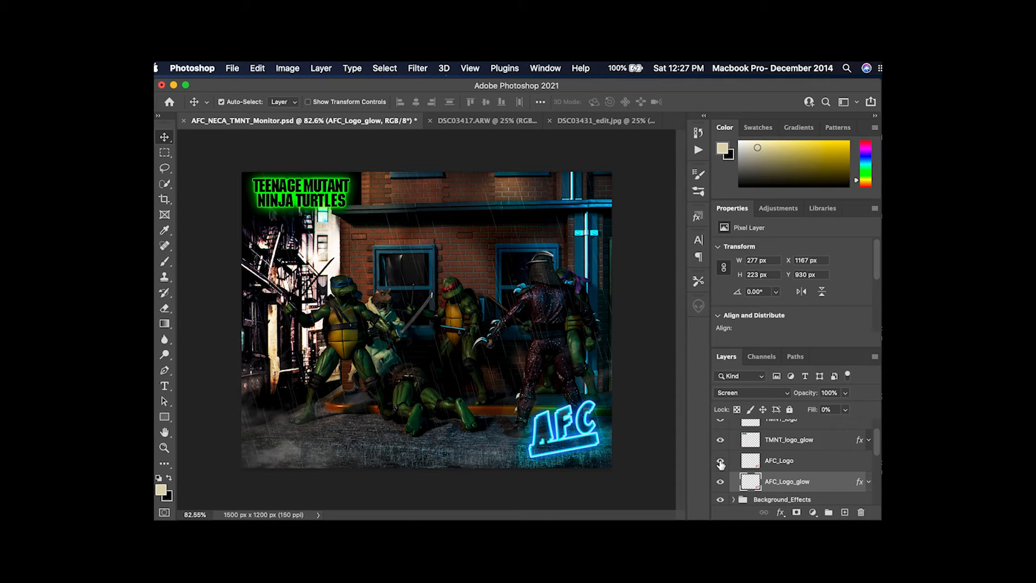
click(720, 462)
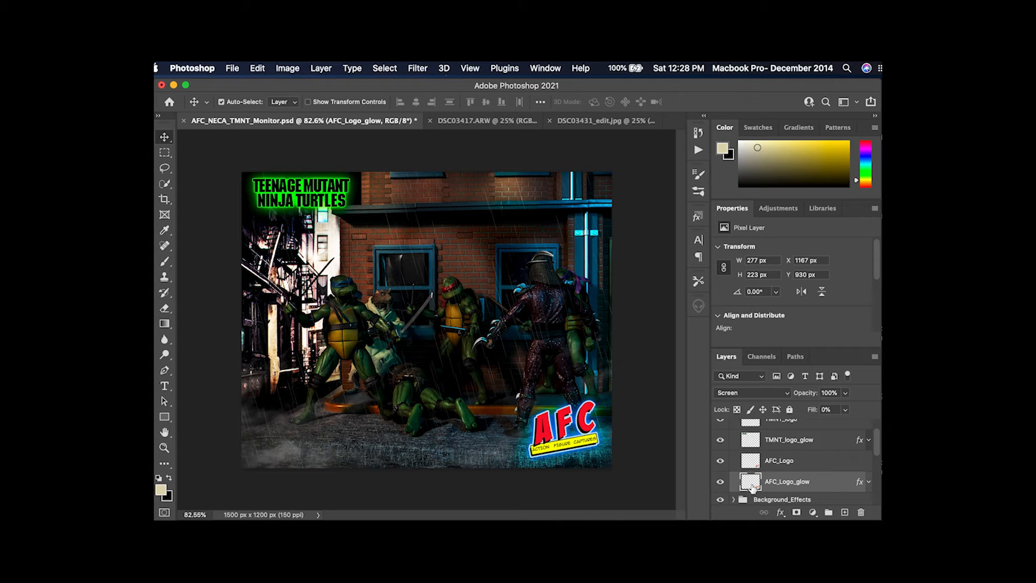
scroll(747, 464, up, 2)
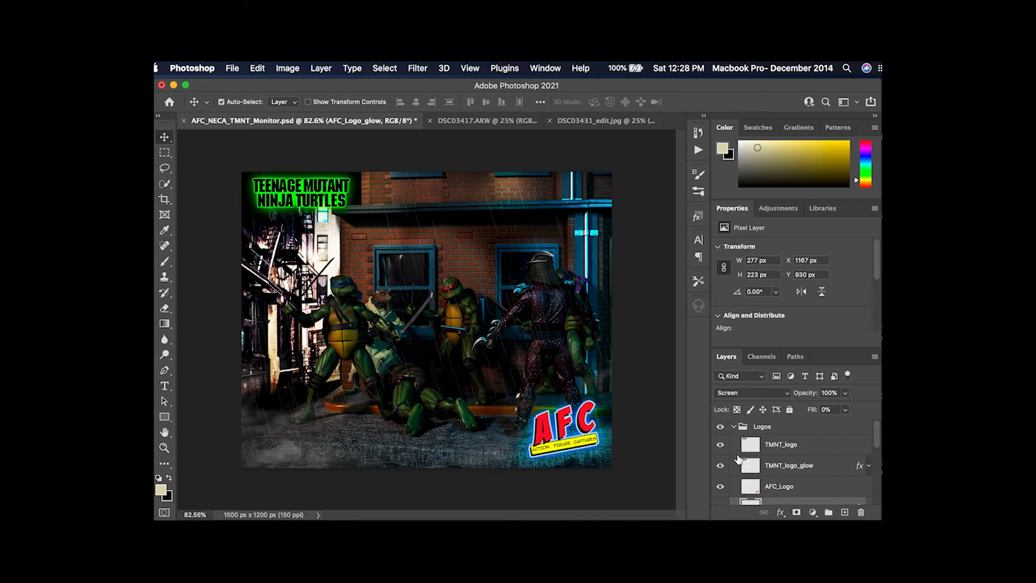
click(732, 426)
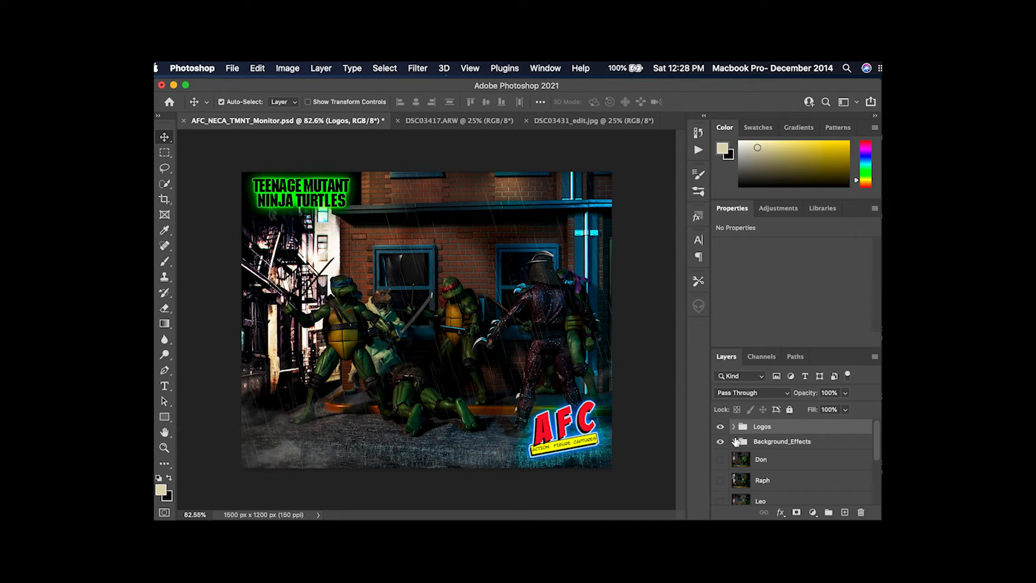
Step: Expand the Background_Effects group and toggle the Light_2 and Light layers to compare their effect, leaving both shown
click(733, 441)
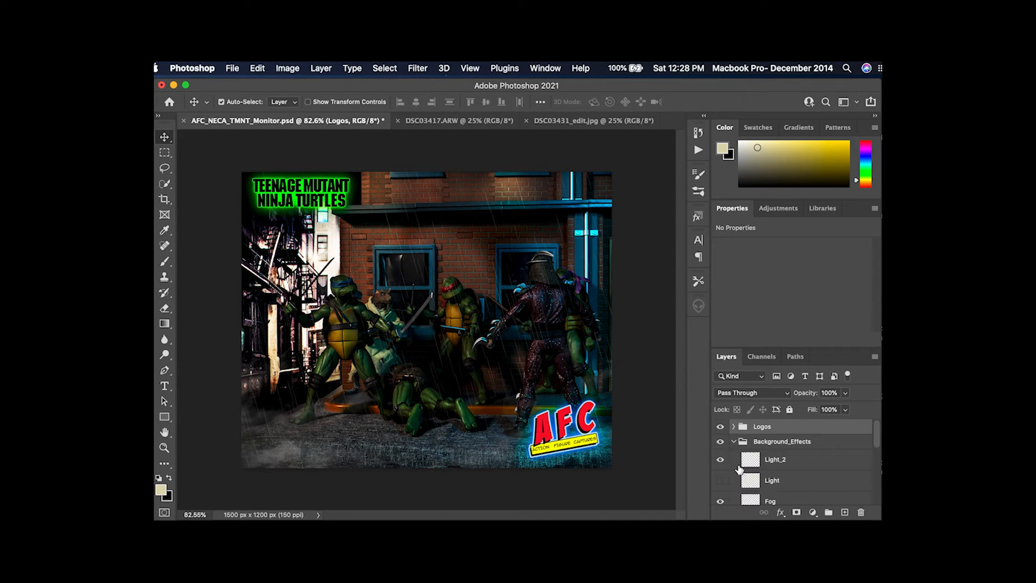
click(720, 462)
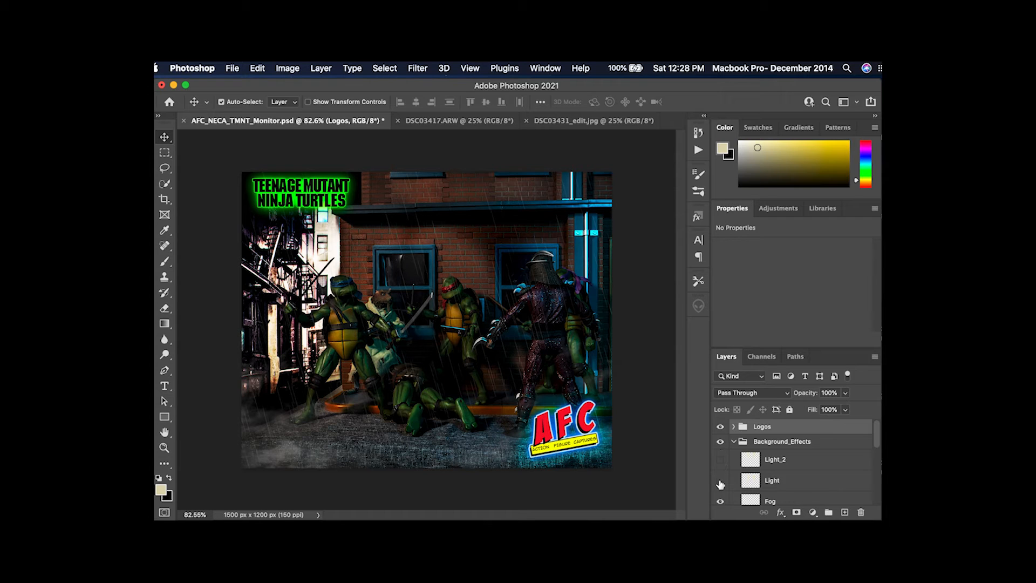
click(720, 479)
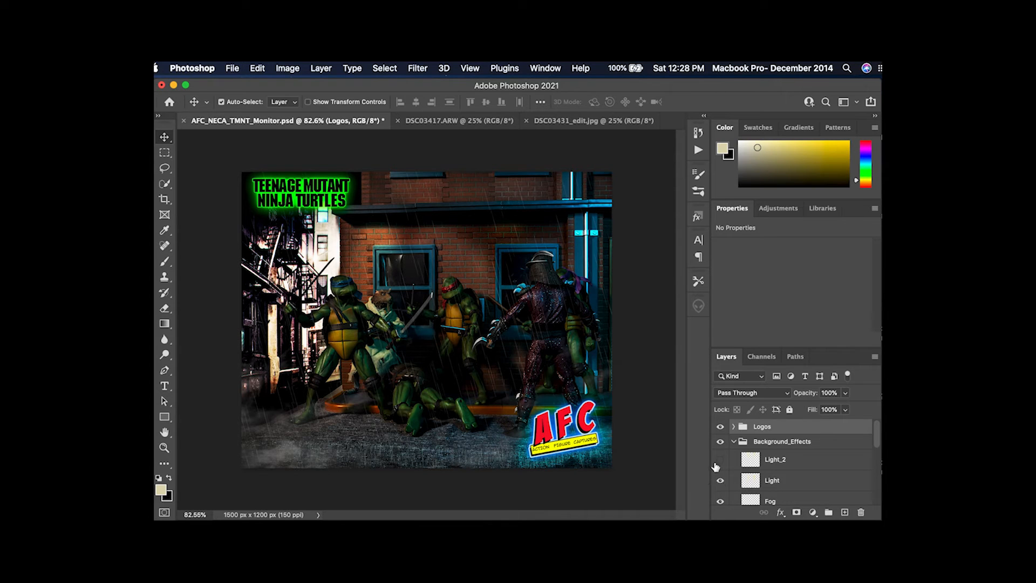
click(721, 462)
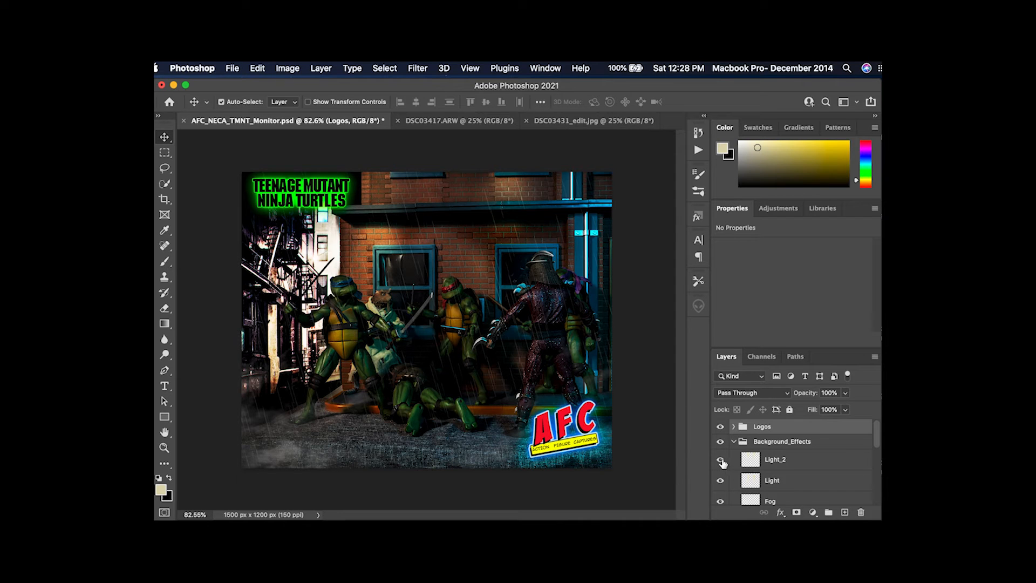
click(720, 460)
click(721, 480)
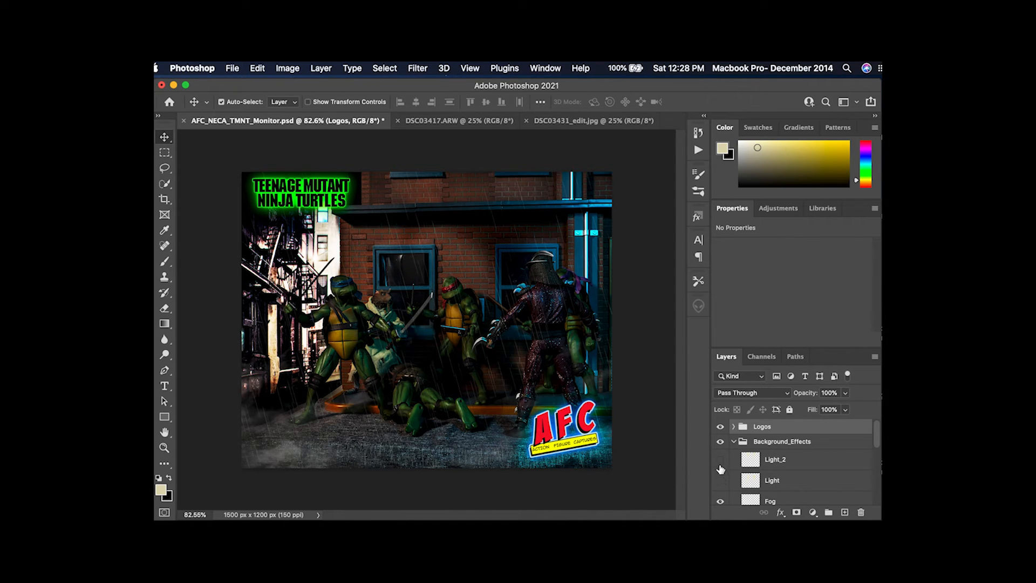
click(721, 479)
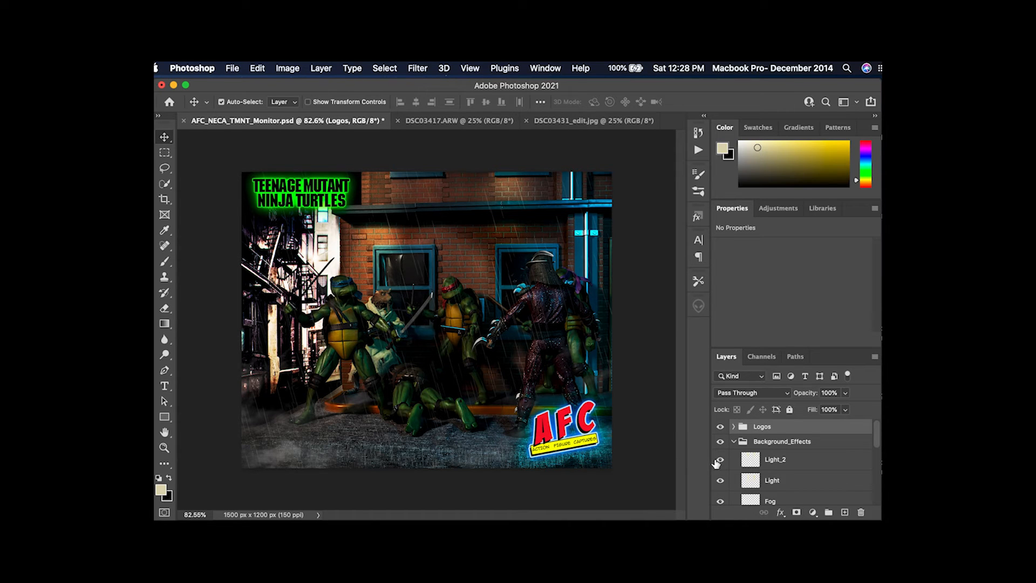
Step: Hide the Light_2 layer, toggle the Fog layer off and on to compare its effect, and collapse the Background_Effects group
click(720, 460)
scroll(719, 467, down, 1)
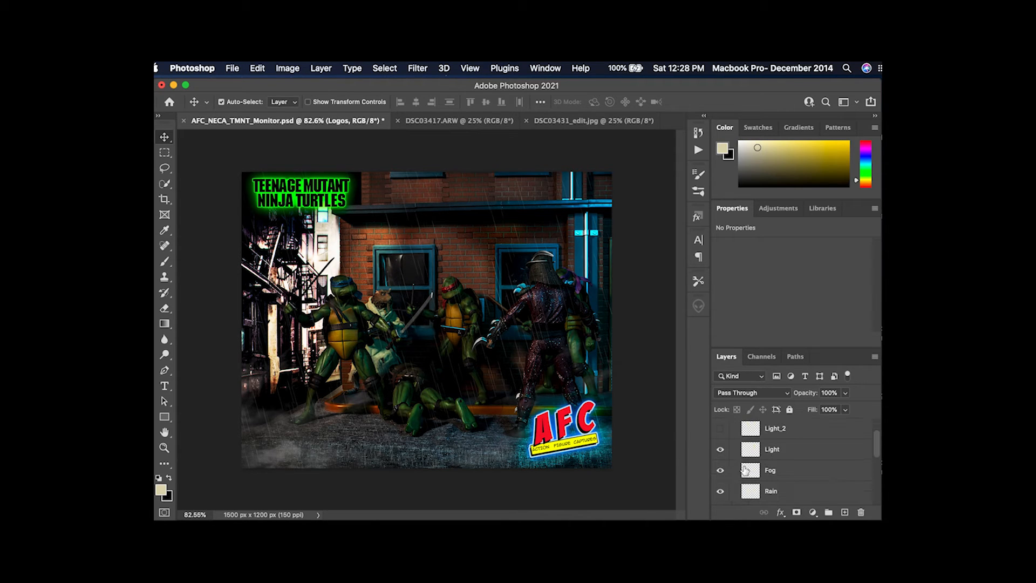
click(719, 471)
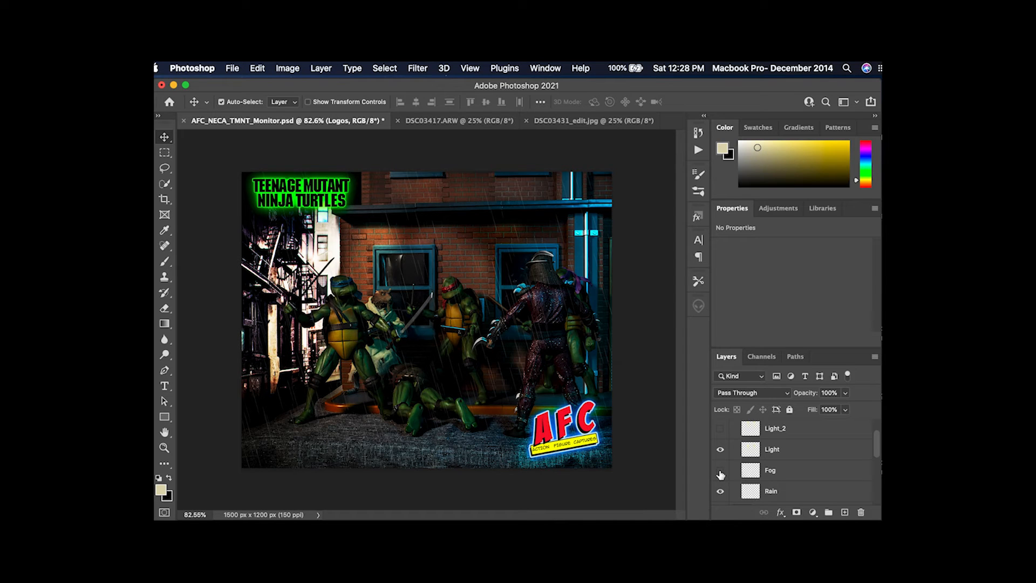
click(721, 471)
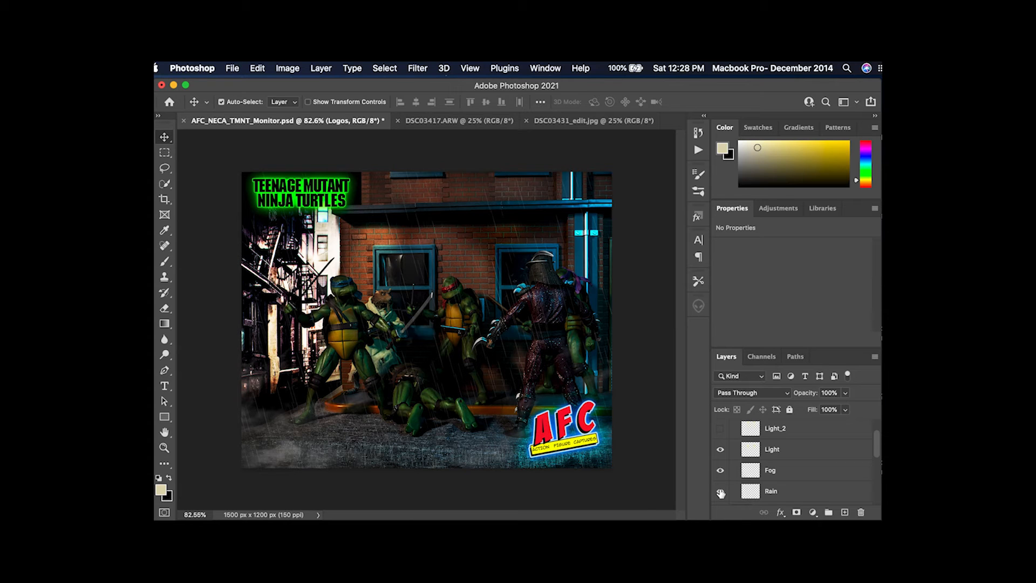
scroll(746, 454, up, 2)
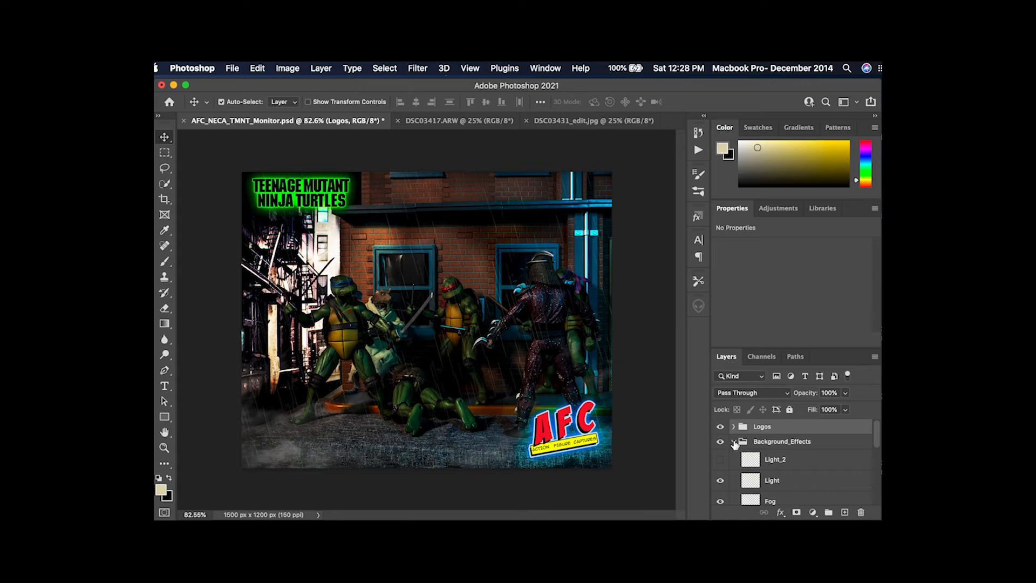
click(735, 441)
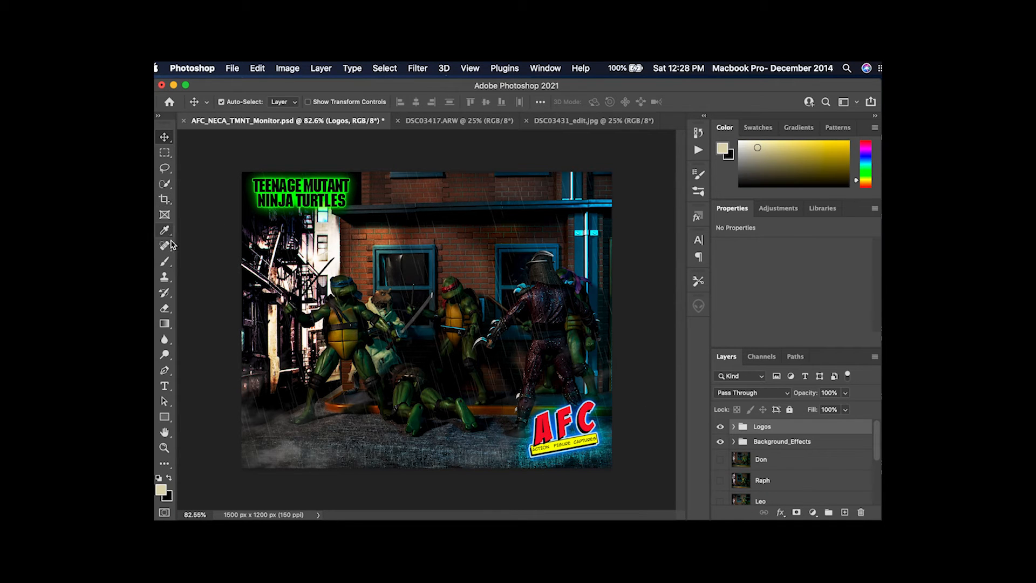
Step: Activate the Brush tool and examine the available brush tips and presets, closing the brush settings and preset picker without changing the brush
click(166, 262)
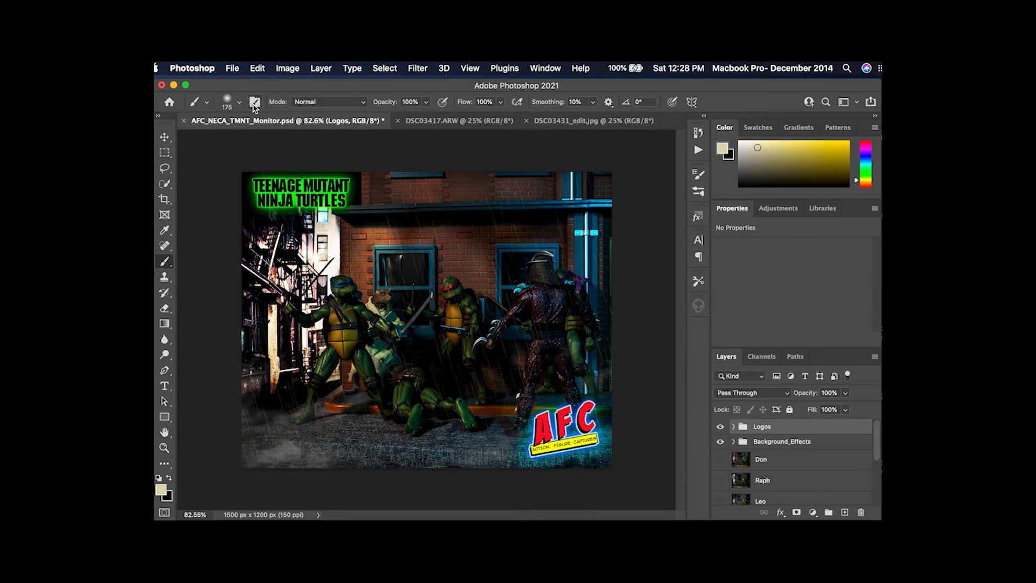
click(255, 101)
scroll(626, 232, down, 10)
scroll(626, 232, down, 5)
scroll(626, 232, up, 15)
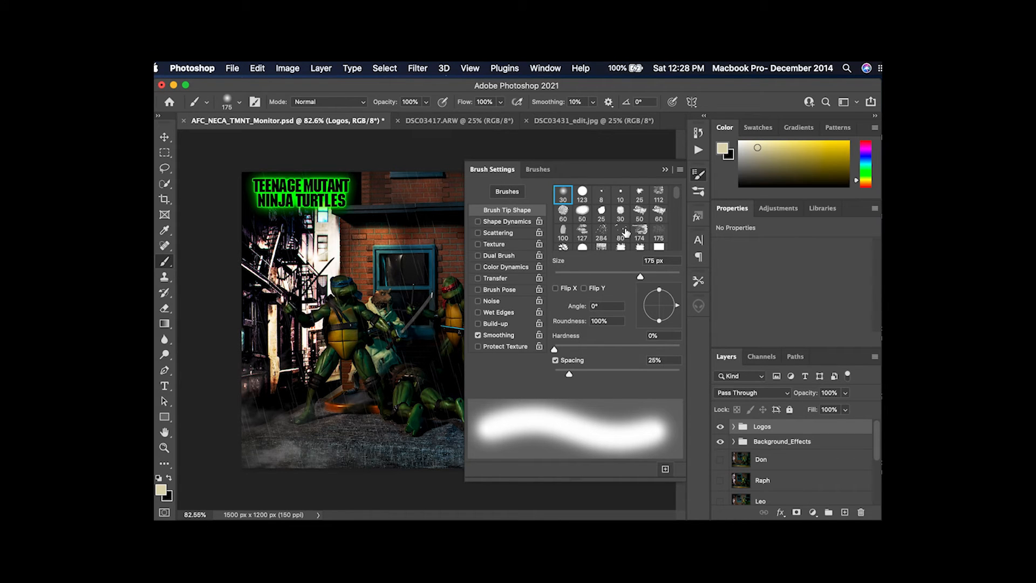
click(665, 169)
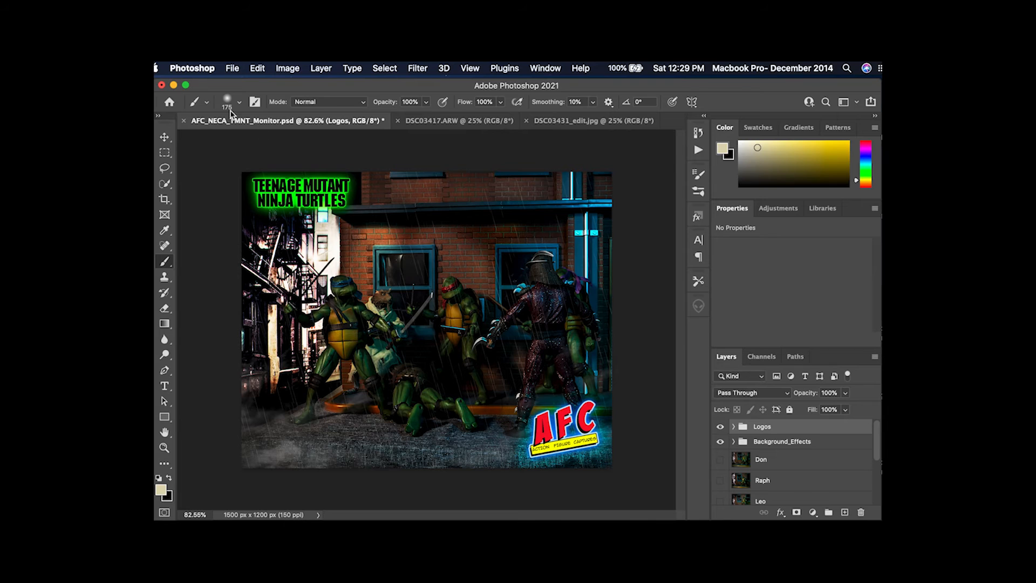
click(240, 104)
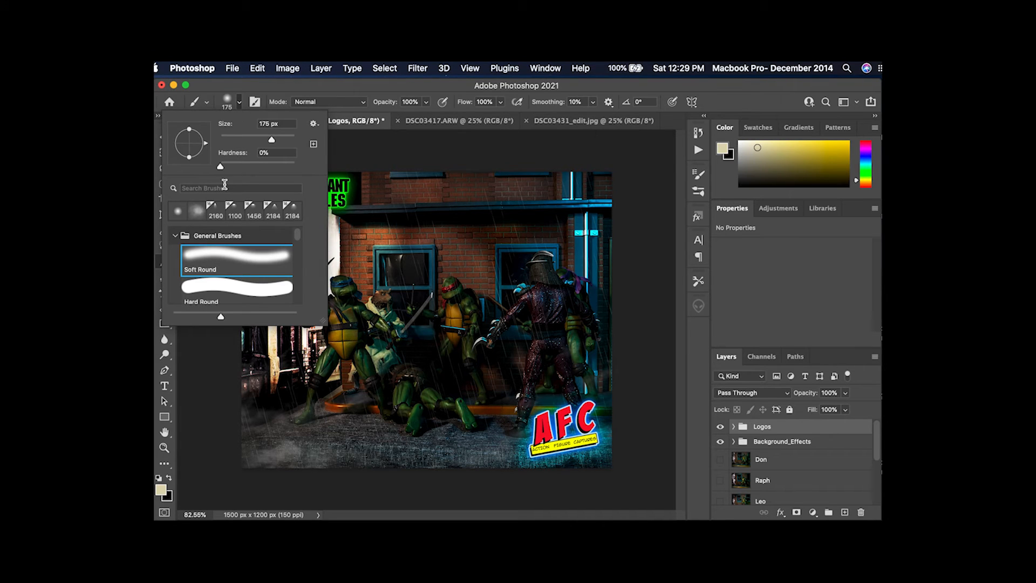
click(239, 104)
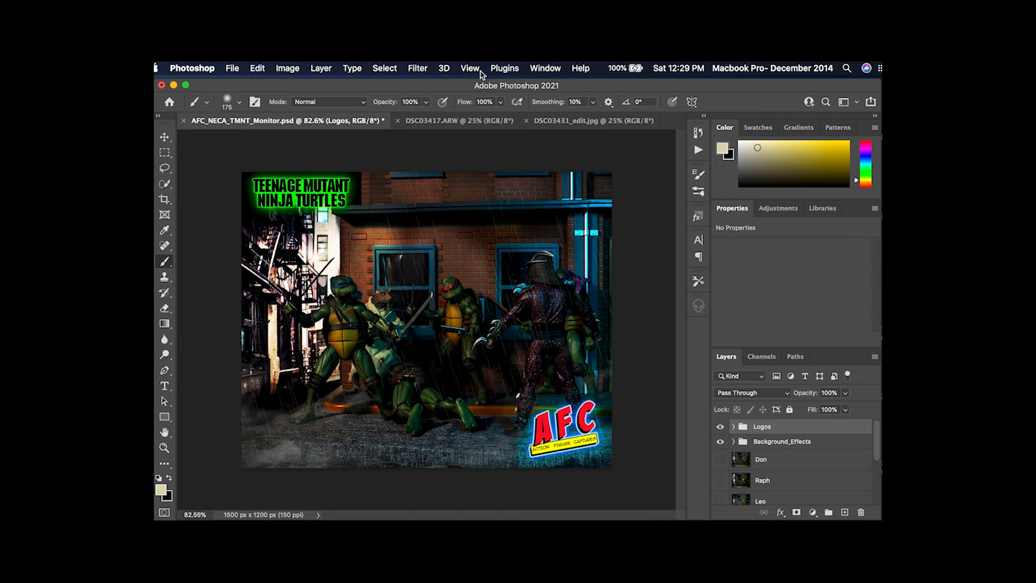
click(881, 157)
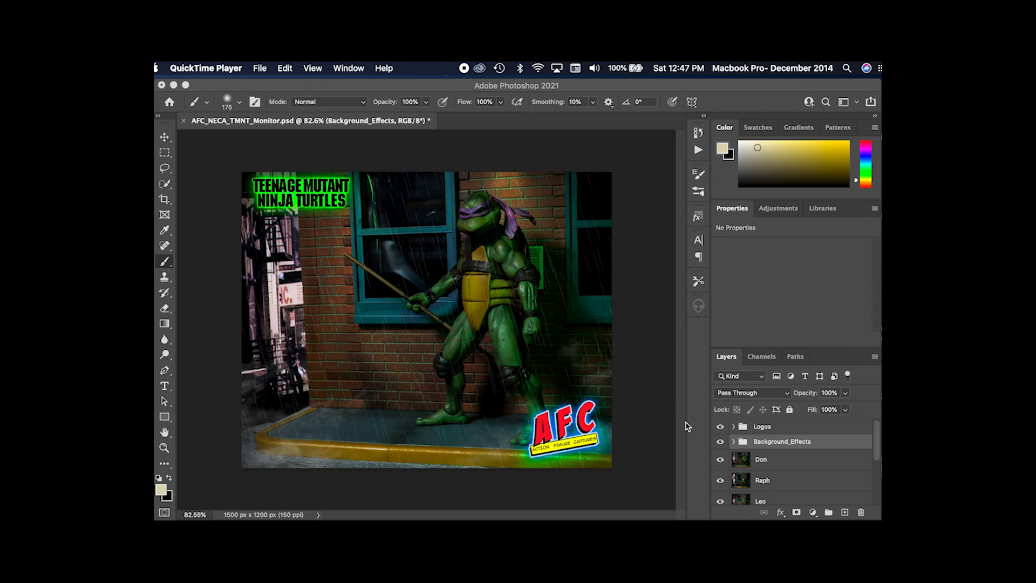
Step: Hide the Don, Raph and Leo layers one after another to view each single-turtle image down to Mikey
click(720, 461)
click(720, 461)
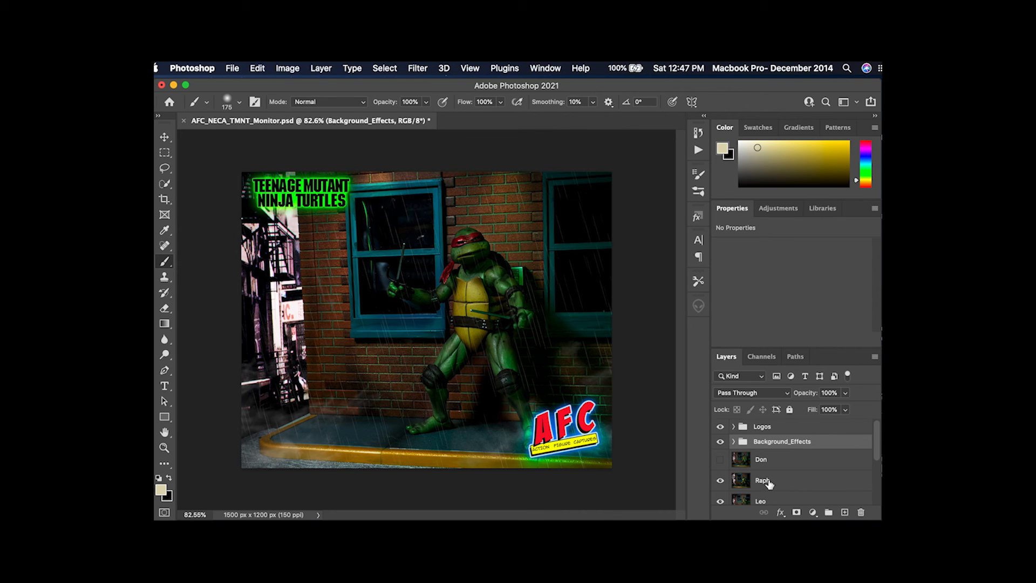
scroll(768, 484, down, 1)
scroll(769, 484, down, 1)
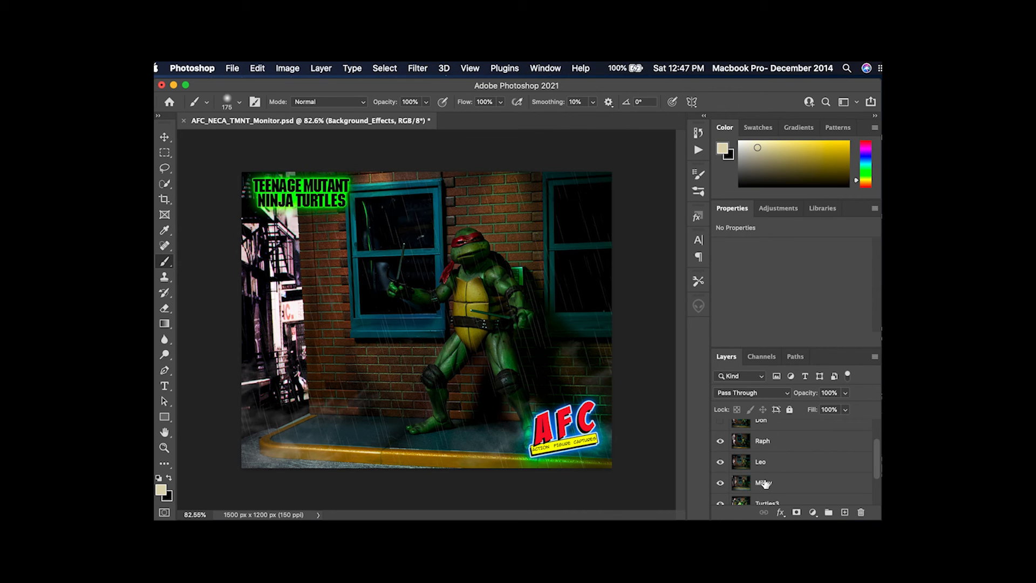
click(719, 442)
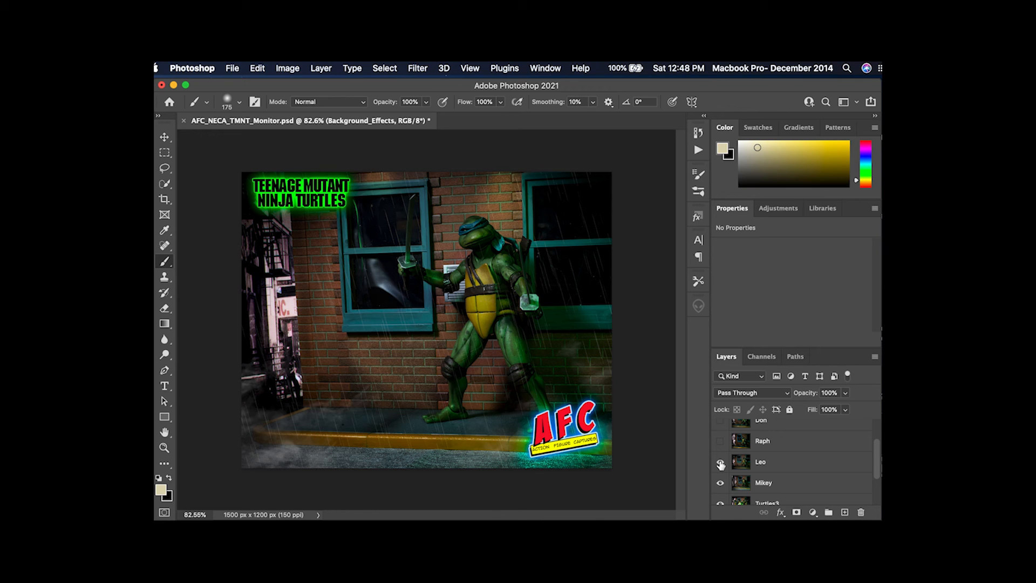
click(720, 463)
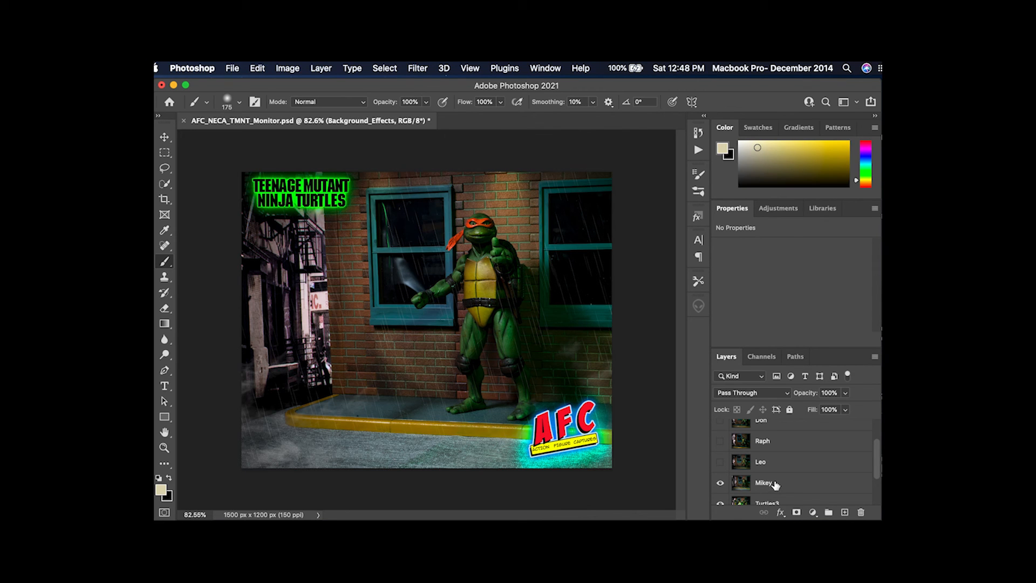
Step: Hide the Mikey layer and toggle Turtles3 off and on to compare the two group scenes, leaving Turtles3 shown
scroll(775, 485, down, 2)
scroll(775, 485, down, 1)
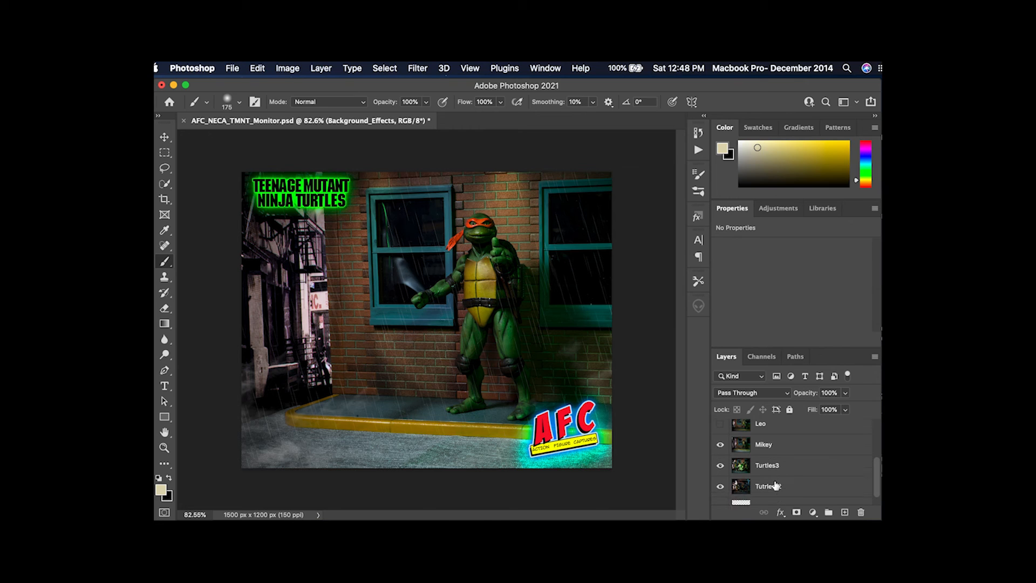
scroll(776, 484, down, 1)
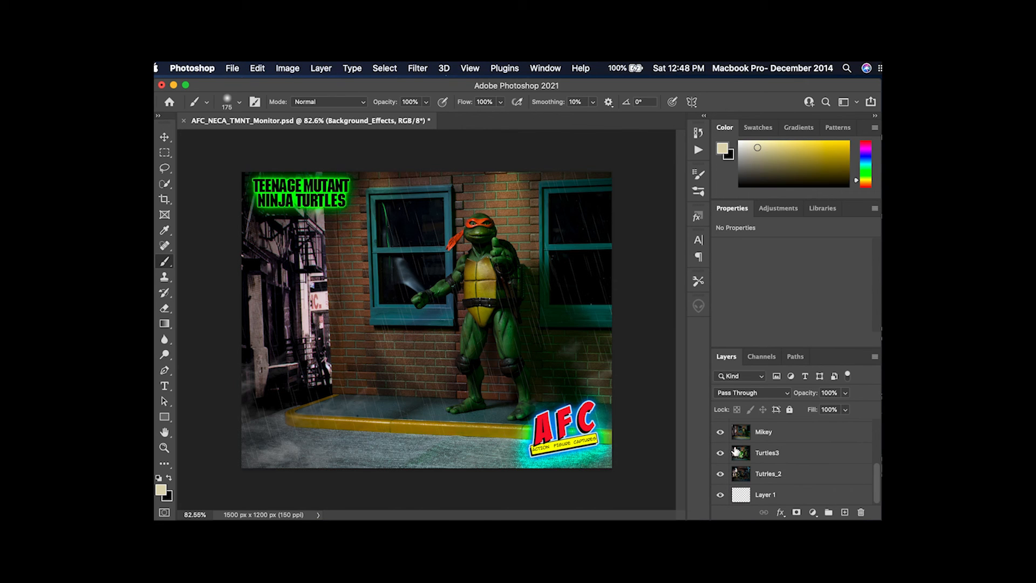
click(720, 433)
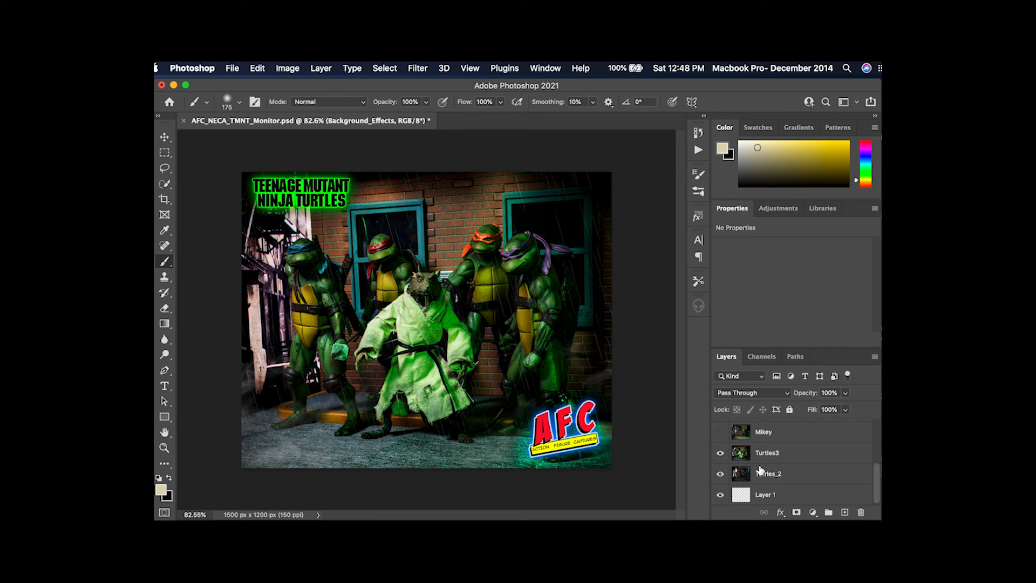
click(720, 453)
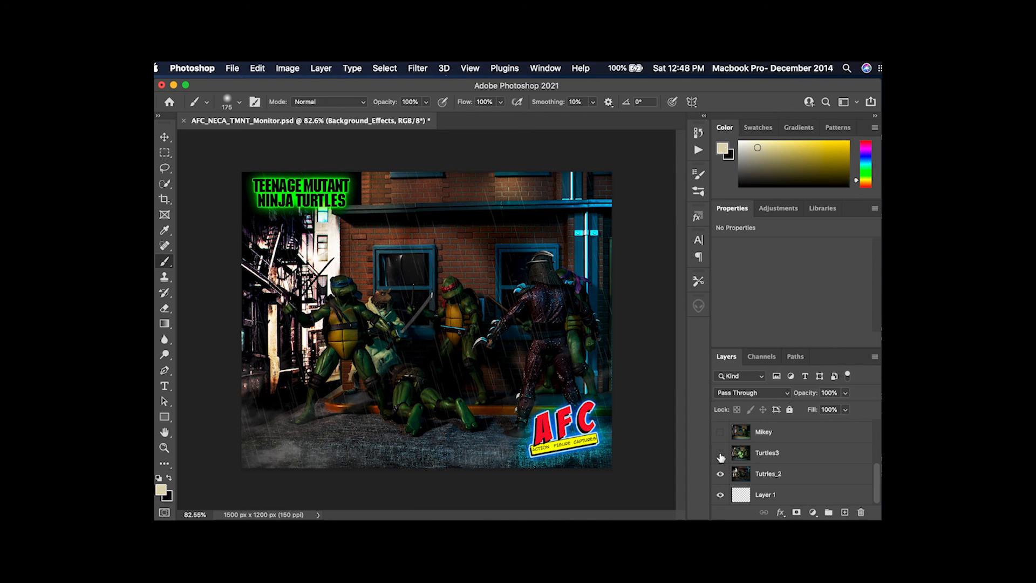
click(720, 455)
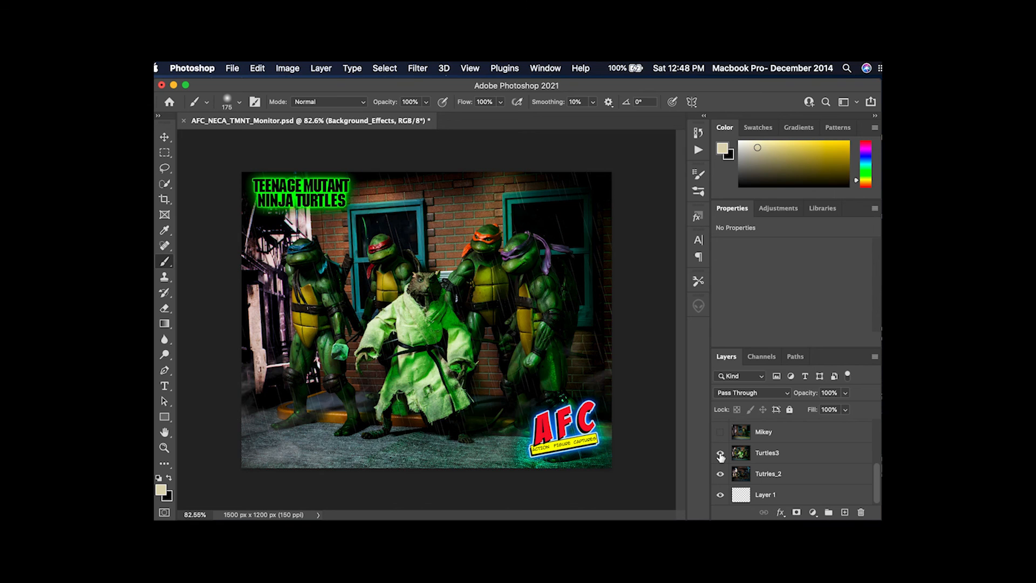
Step: Make the Mikey, Leo, Raph and Don layers visible again, working upward through the layer stack
scroll(720, 457, up, 1)
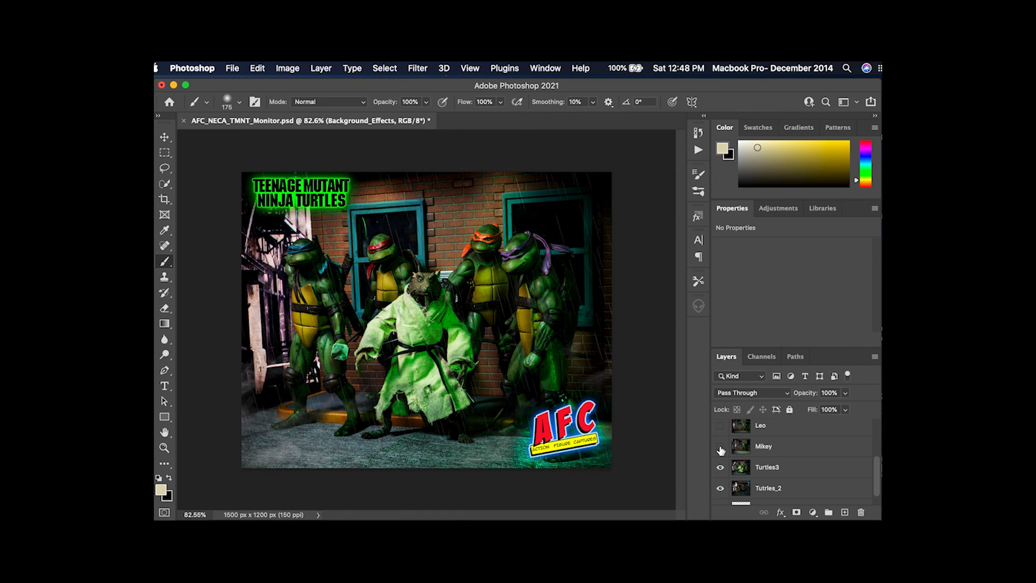
click(720, 447)
scroll(720, 449, up, 2)
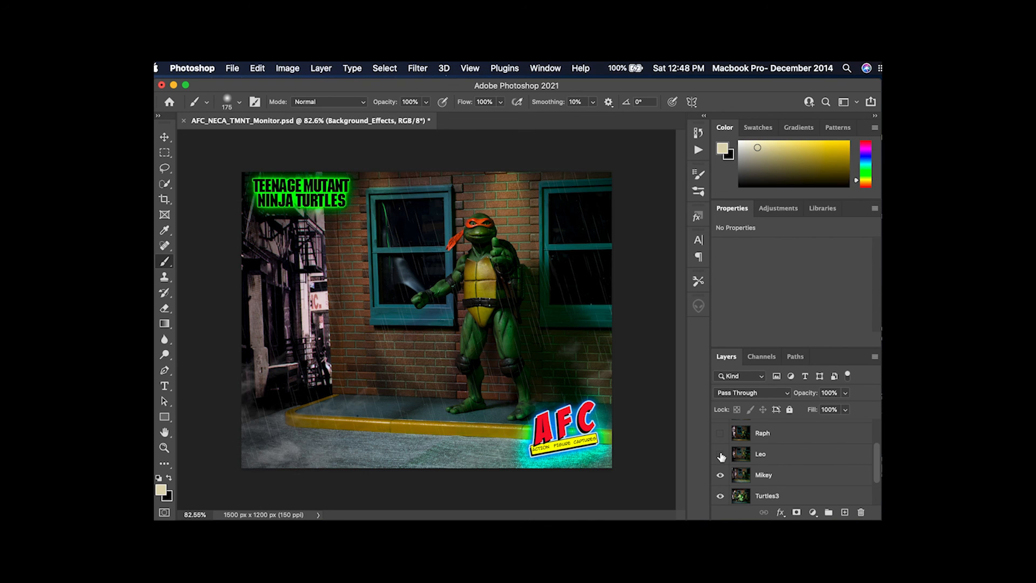
click(720, 454)
scroll(720, 456, up, 1)
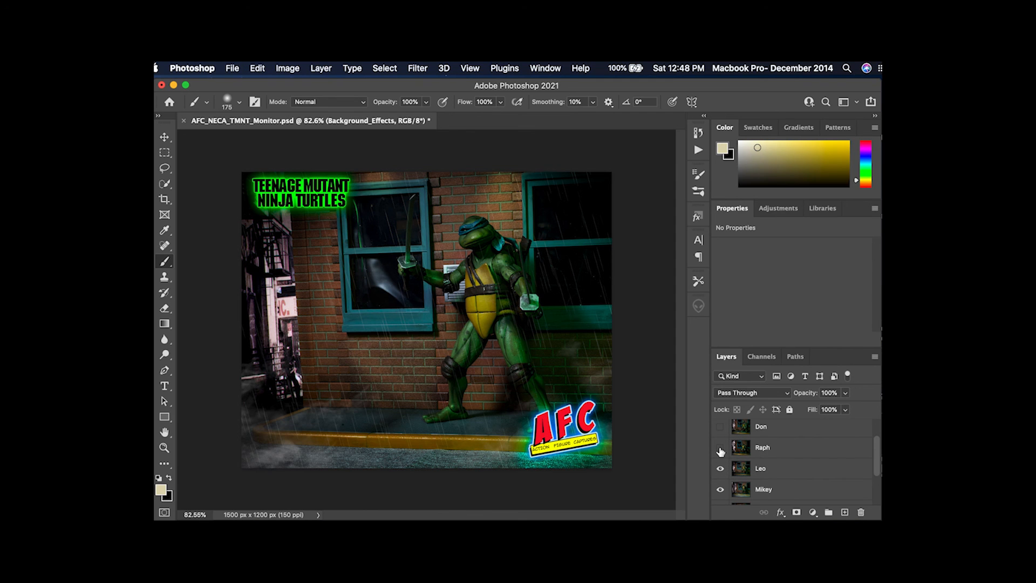
click(720, 447)
scroll(720, 452, up, 1)
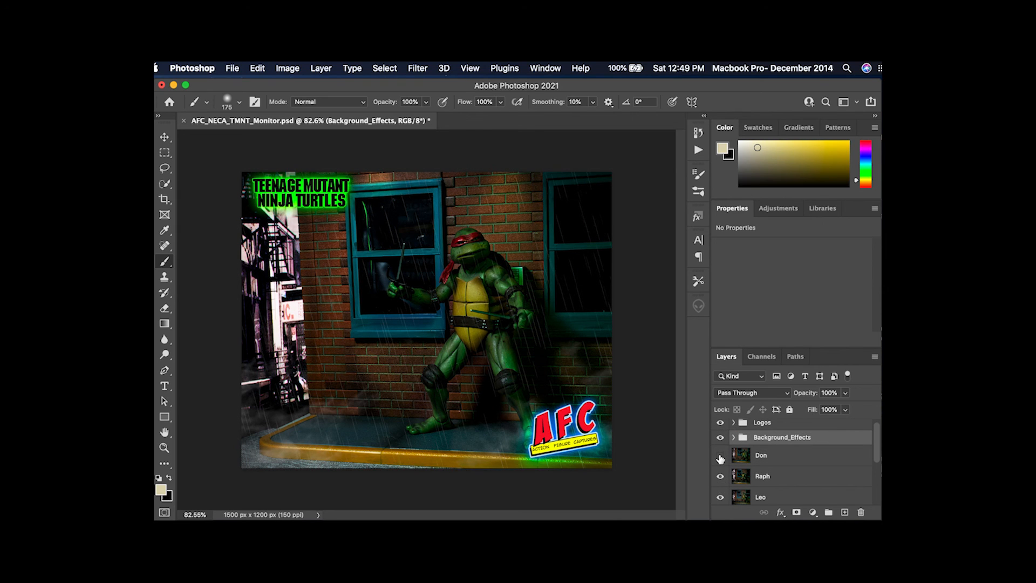
click(720, 456)
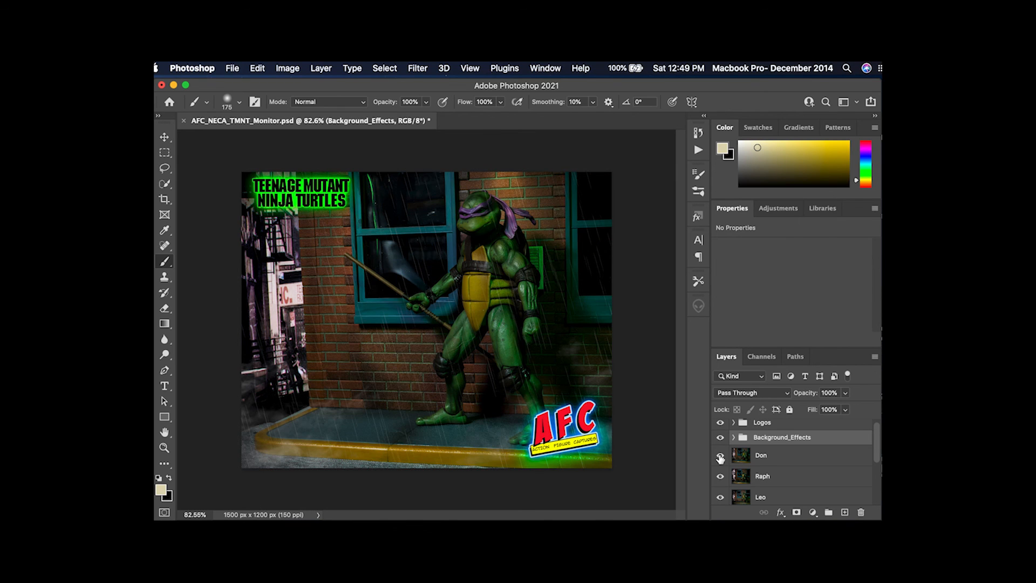